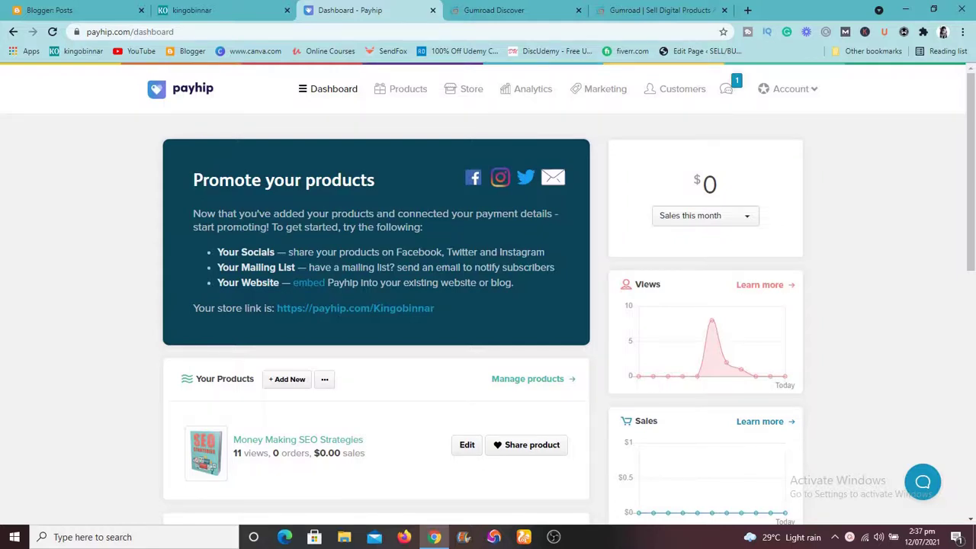
Switch to kingobinnar.com, dismiss its email signup popup, and scroll through the recent posts.
left_click(970, 521)
scroll(970, 522, "down", 3)
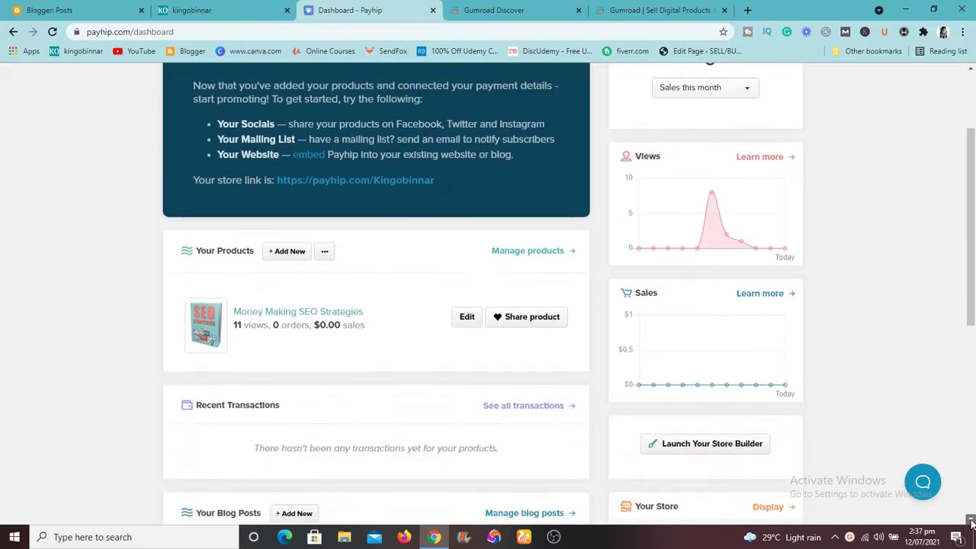
scroll(971, 522, "down", 3)
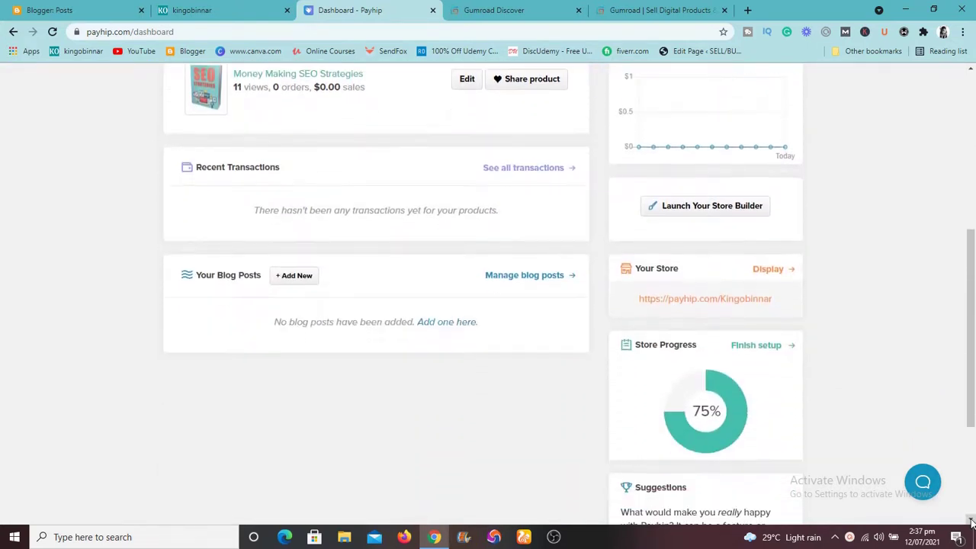
scroll(970, 521, "down", 3)
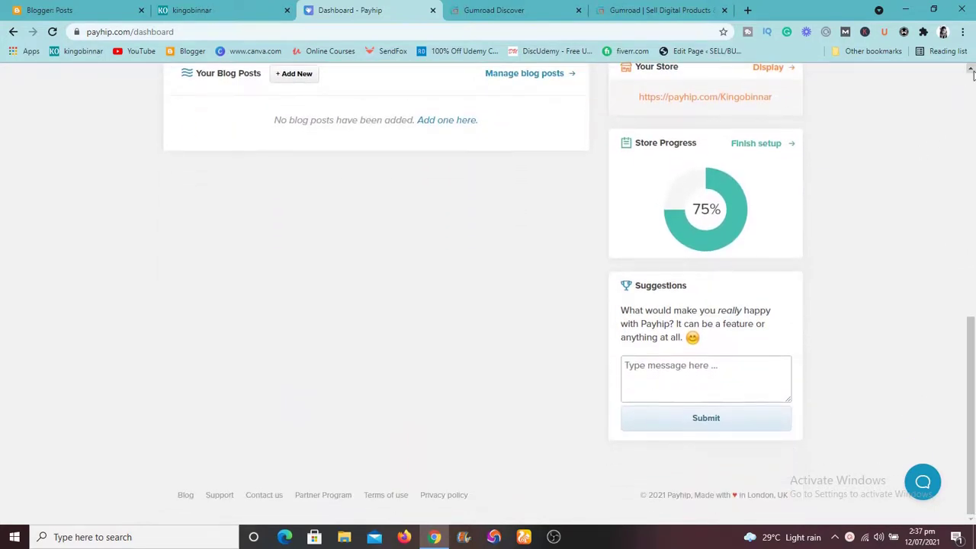
scroll(971, 70, "up", 10)
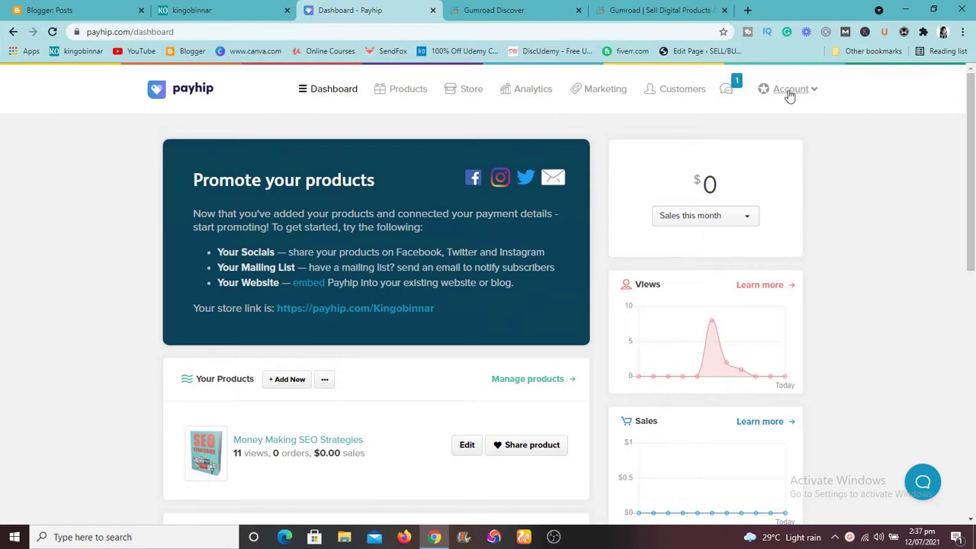
left_click(204, 14)
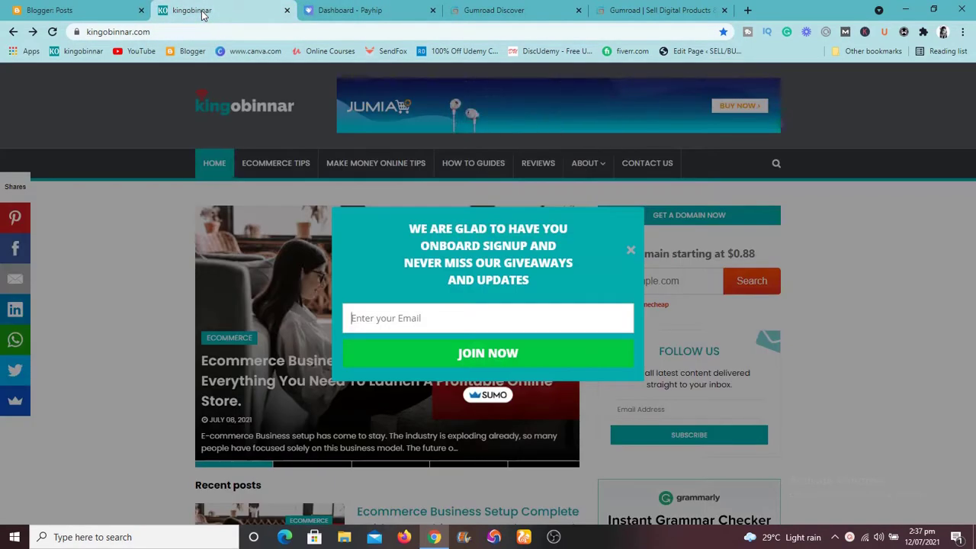
left_click(630, 253)
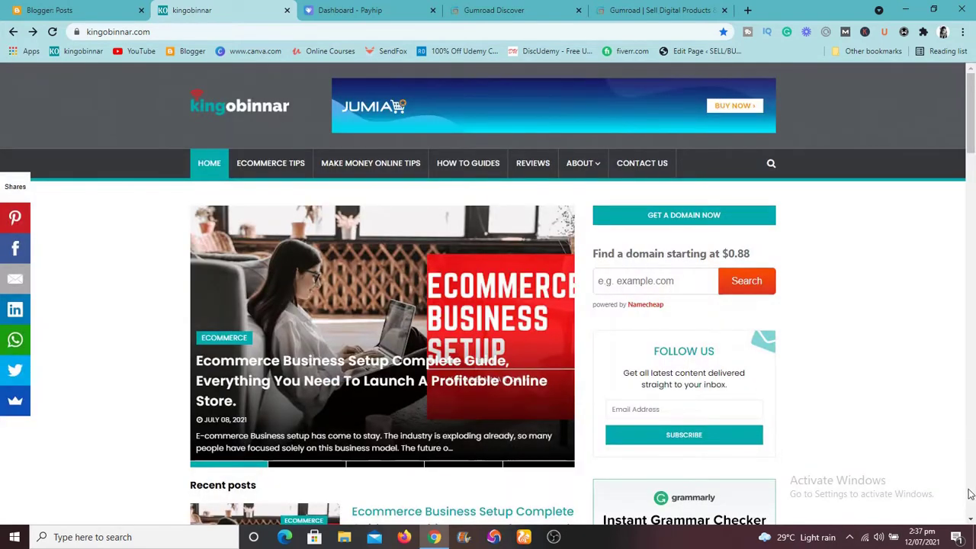
left_click(970, 519)
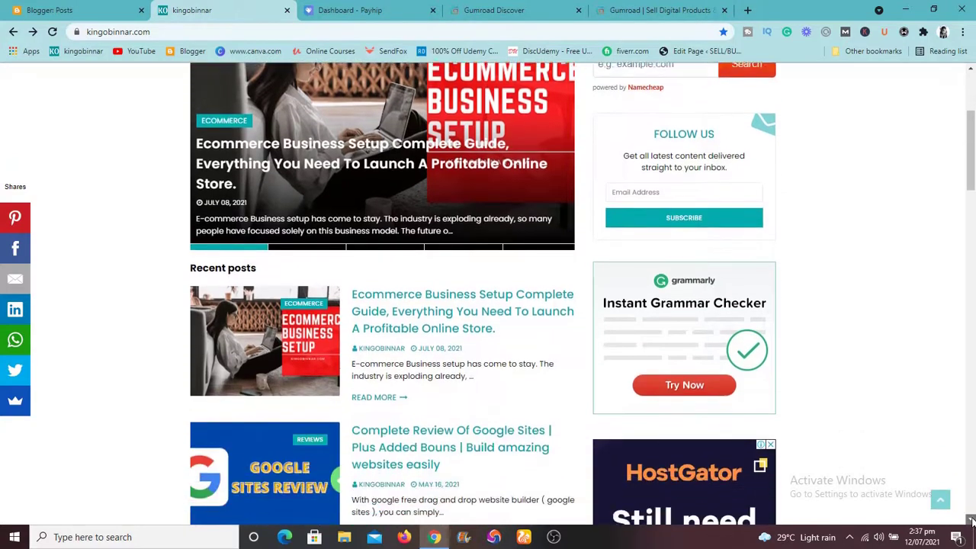
left_click_drag(971, 519, 970, 519)
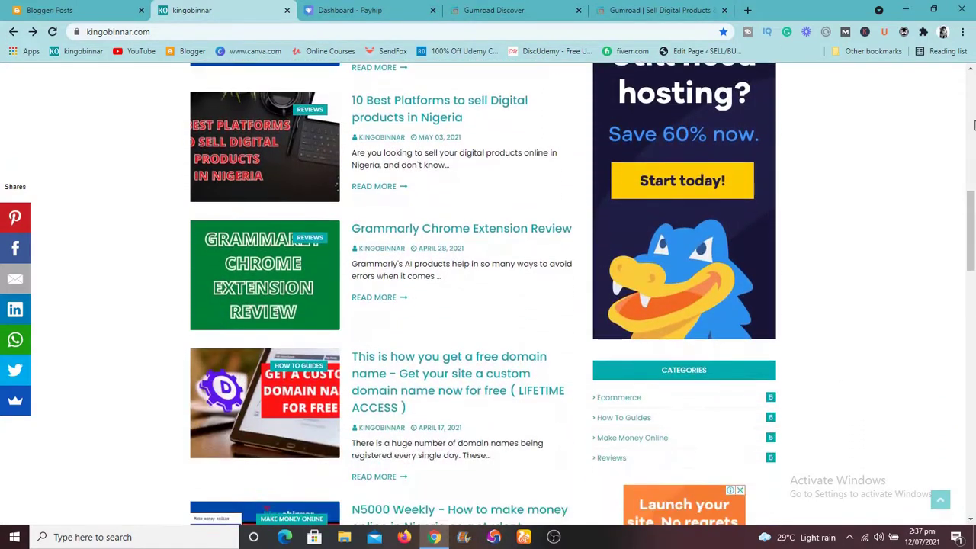
left_click_drag(970, 71, 970, 71)
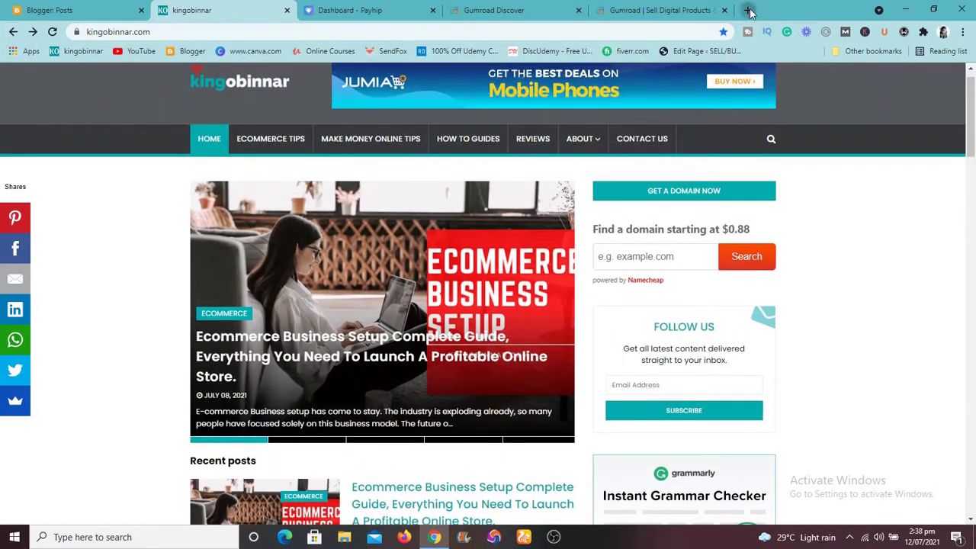
Load YouTube from the bookmark in a new tab, then switch back to the Dashboard - Payhip tab.
left_click(750, 11)
left_click(125, 56)
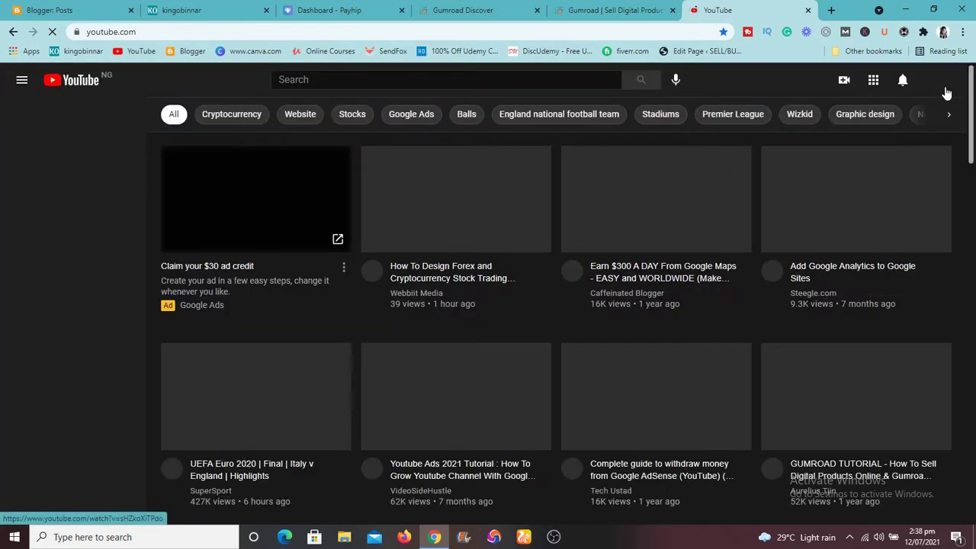
left_click(947, 93)
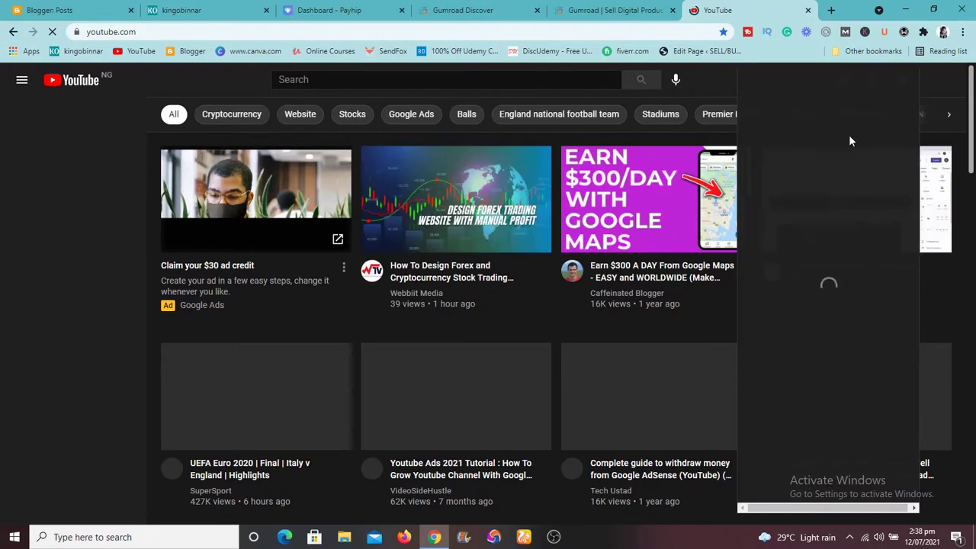
left_click(345, 15)
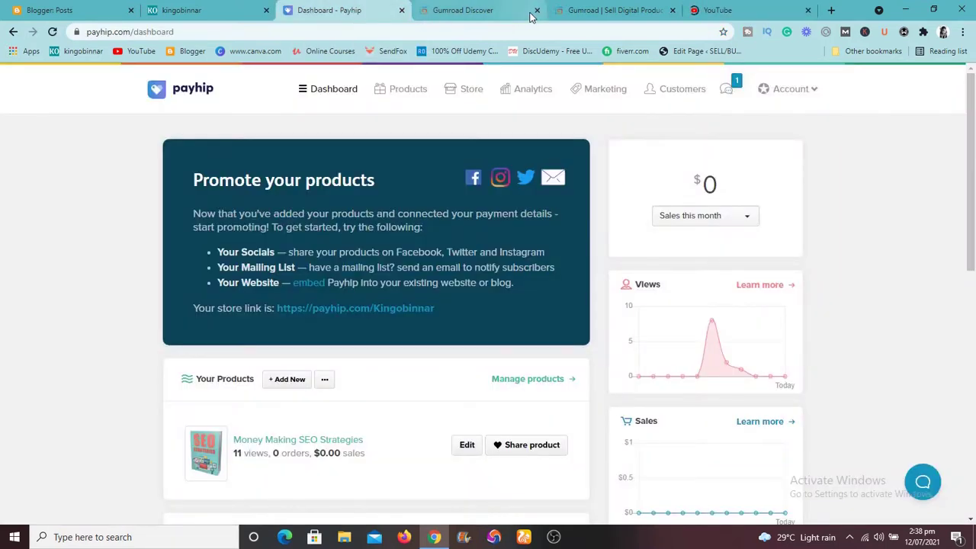
left_click(499, 15)
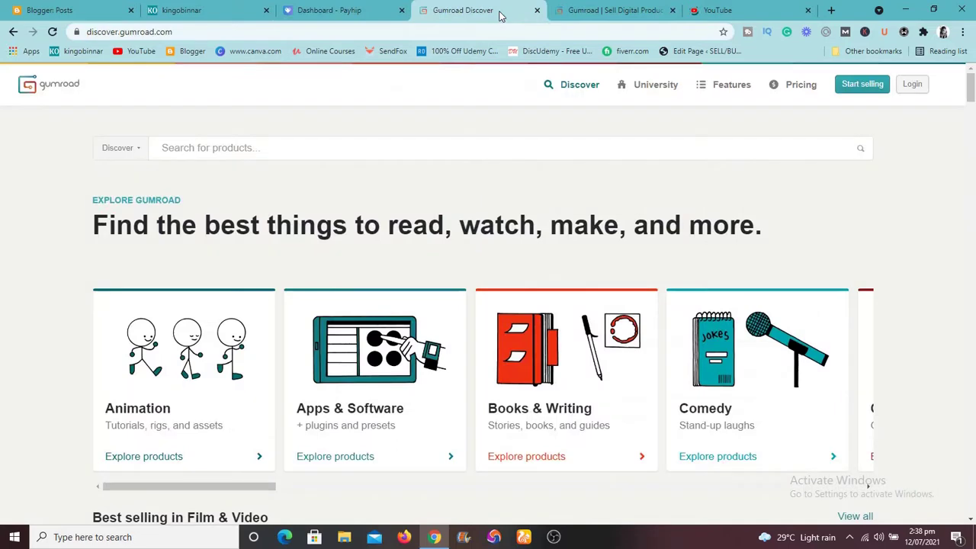
left_click(364, 10)
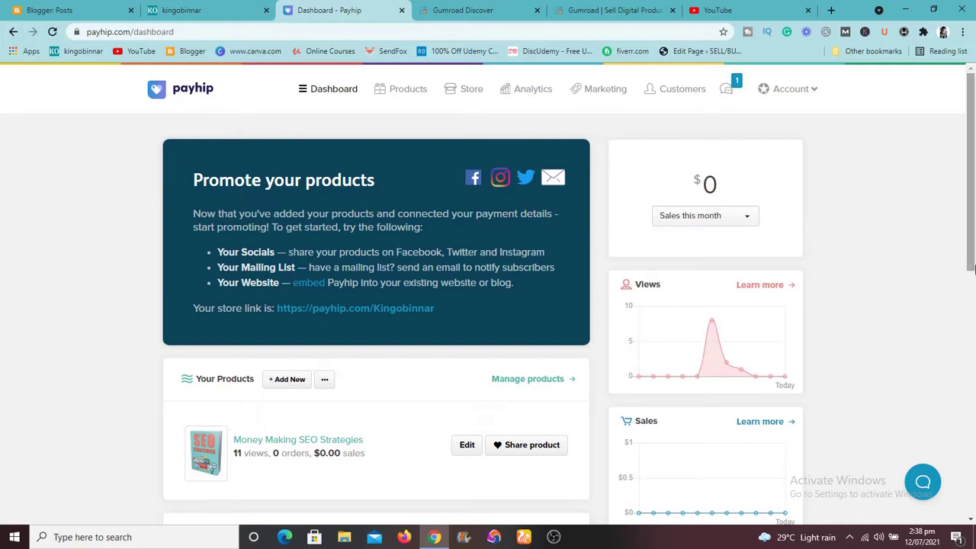
left_click(970, 518)
left_click(971, 518)
left_click(970, 519)
left_click(970, 519)
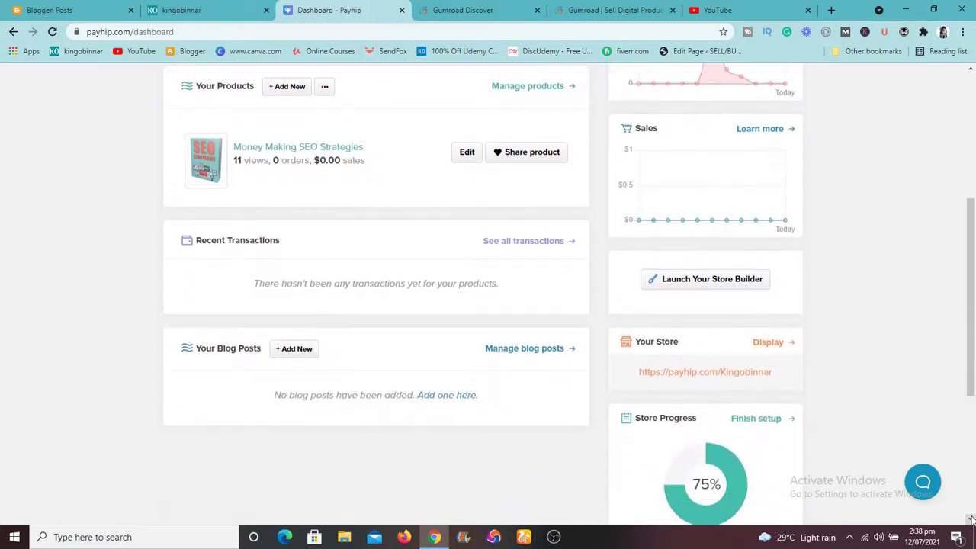
left_click(970, 519)
left_click(971, 518)
left_click(971, 519)
left_click(970, 518)
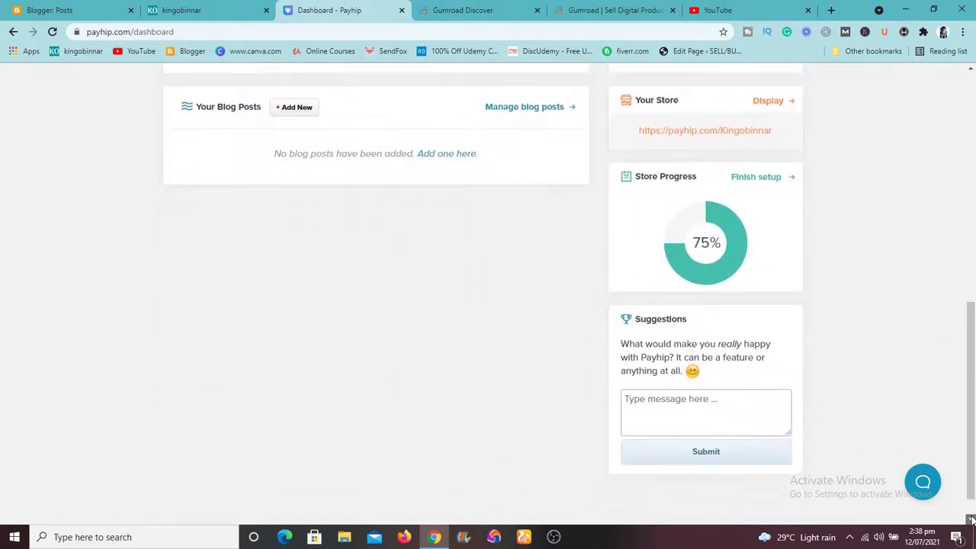
left_click(971, 519)
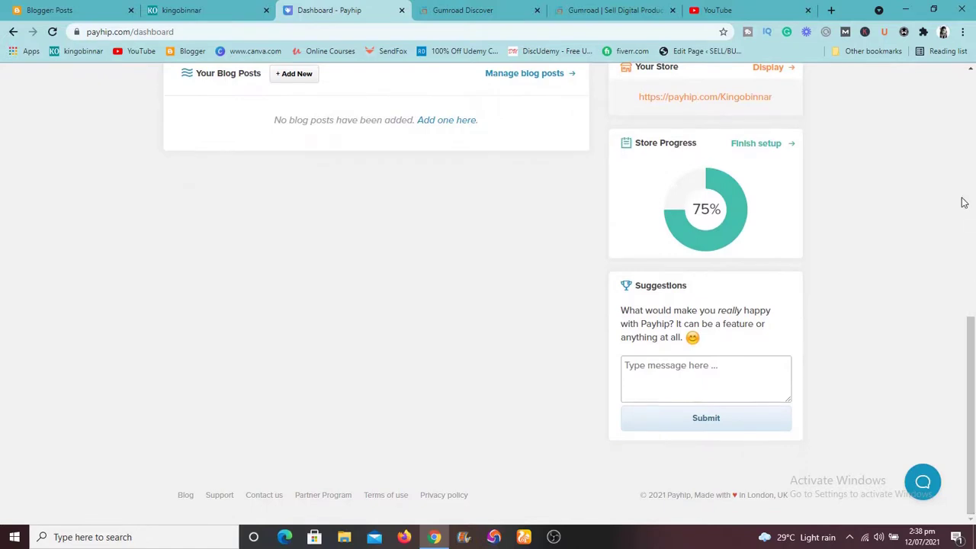
left_click(970, 71)
left_click(971, 70)
left_click(970, 70)
left_click(970, 70)
left_click(971, 70)
left_click(970, 70)
left_click(970, 70)
left_click(971, 70)
left_click(971, 70)
left_click(971, 70)
left_click(971, 70)
left_click(971, 70)
left_click(971, 70)
left_click(971, 70)
left_click(970, 70)
left_click(970, 70)
left_click(971, 70)
left_click(970, 70)
left_click(970, 70)
left_click(971, 70)
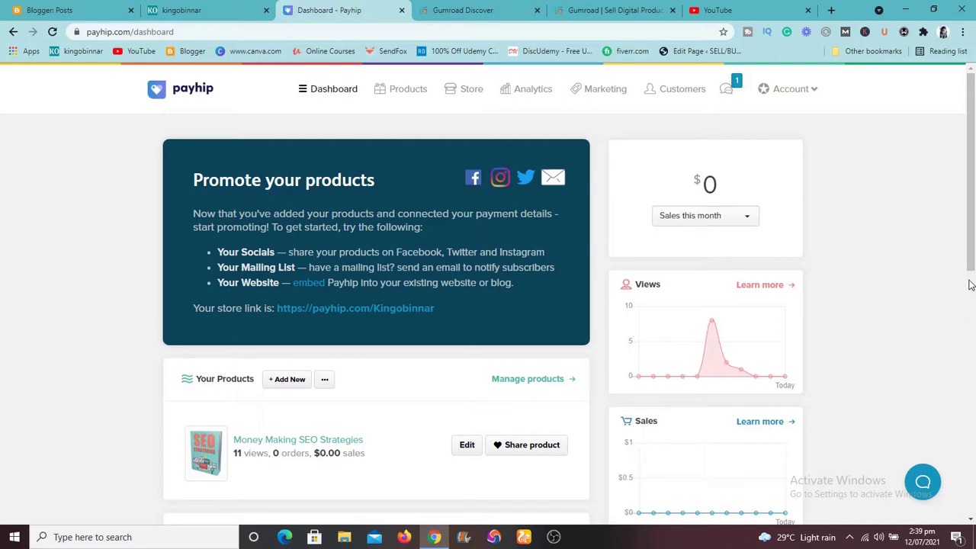
left_click_drag(971, 263, 969, 458)
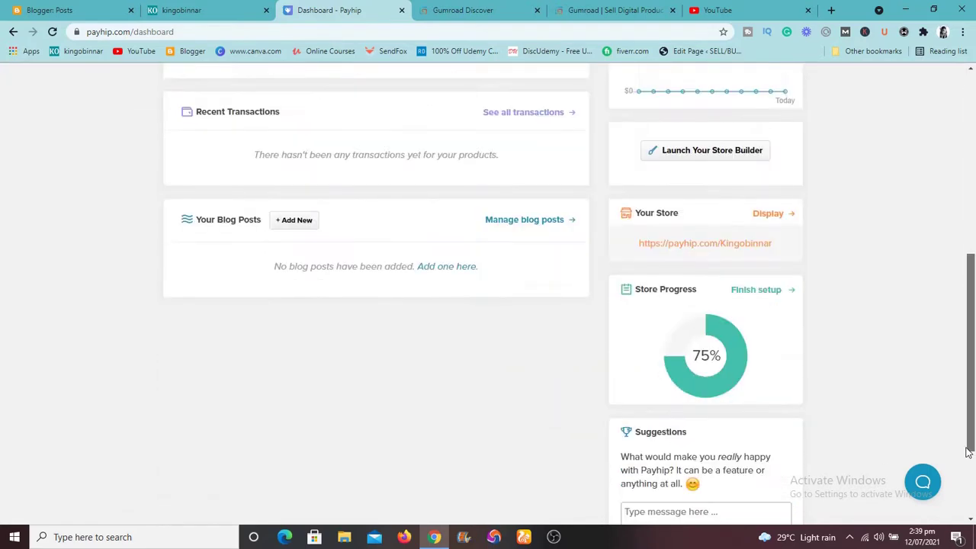
Postpone the Customise store design setup step with 'I'll do it later' and go to the Payhip Dashboard.
left_click(759, 297)
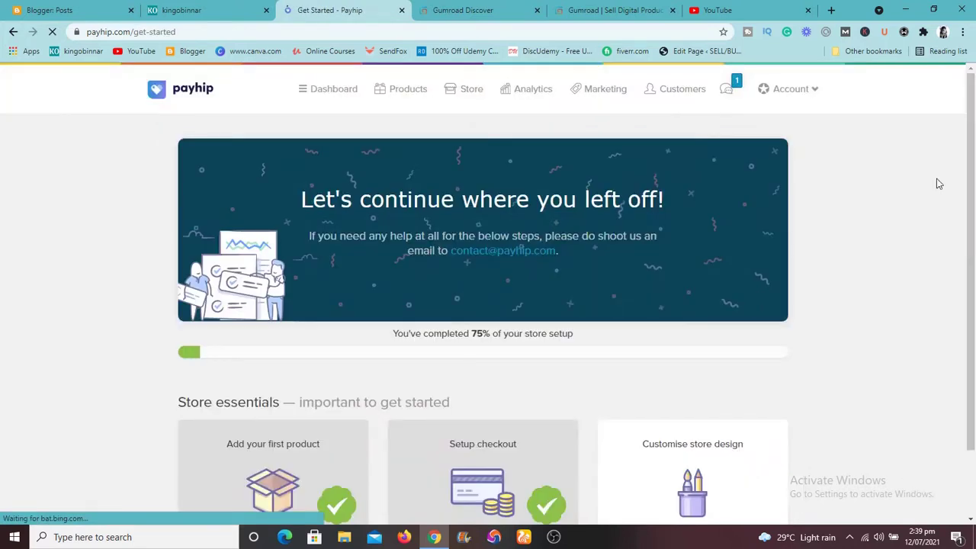
left_click_drag(970, 180, 971, 256)
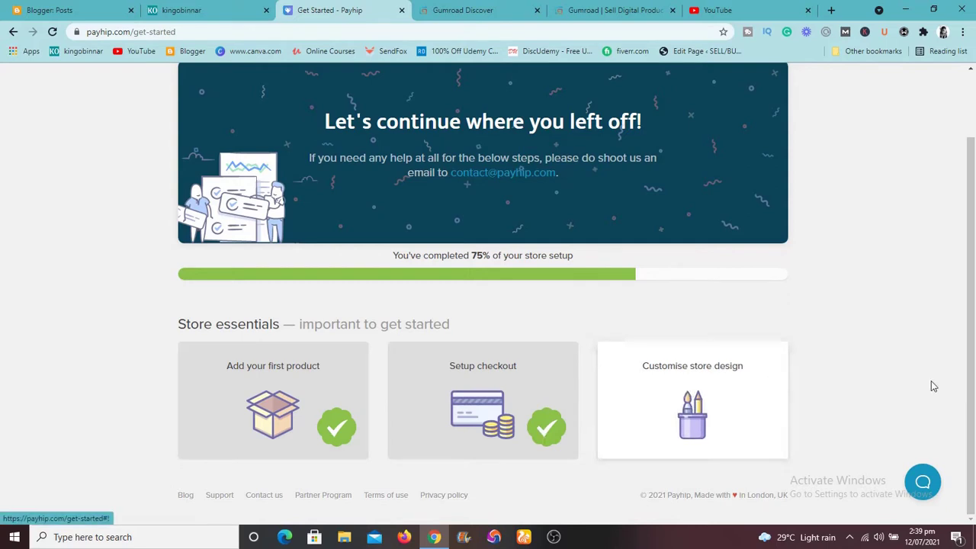
scroll(972, 403, "up", 1)
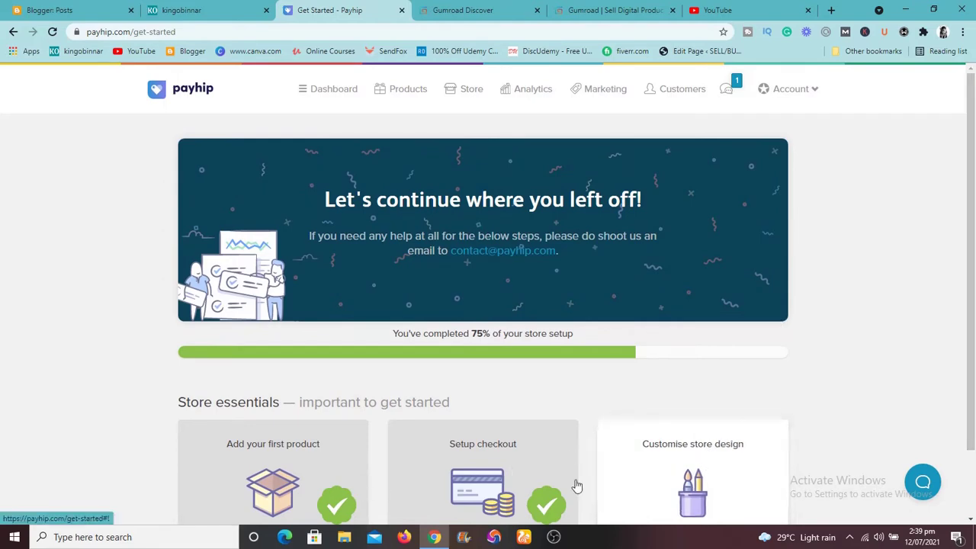
left_click(725, 473)
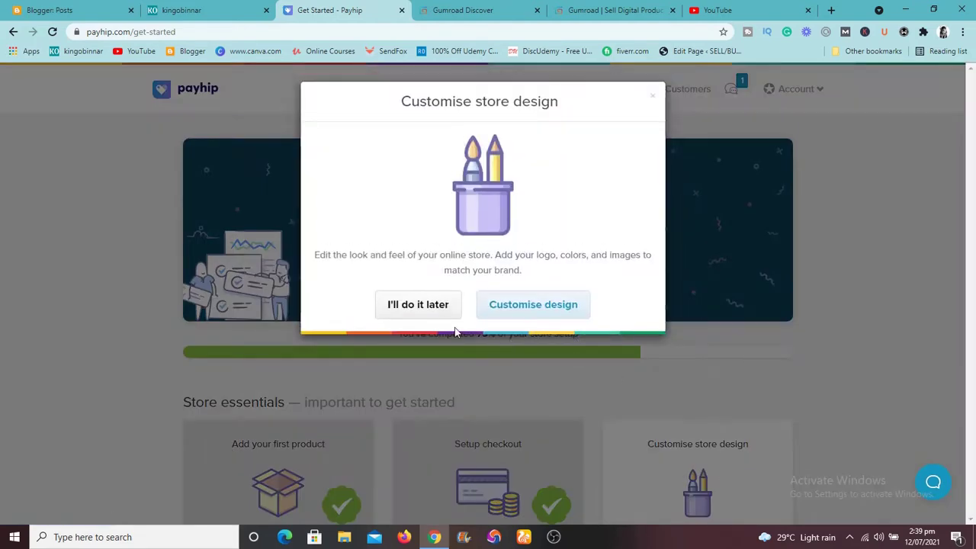
left_click(418, 309)
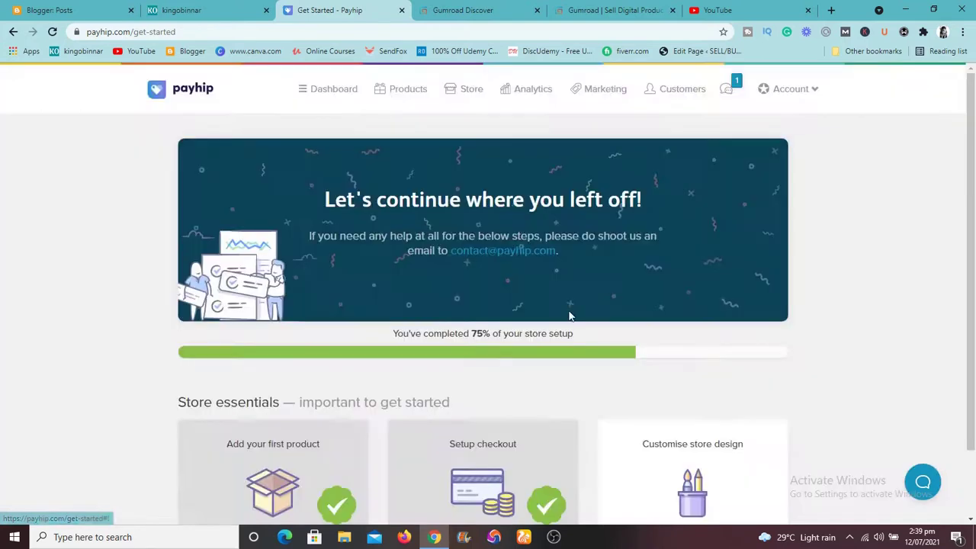
left_click(321, 96)
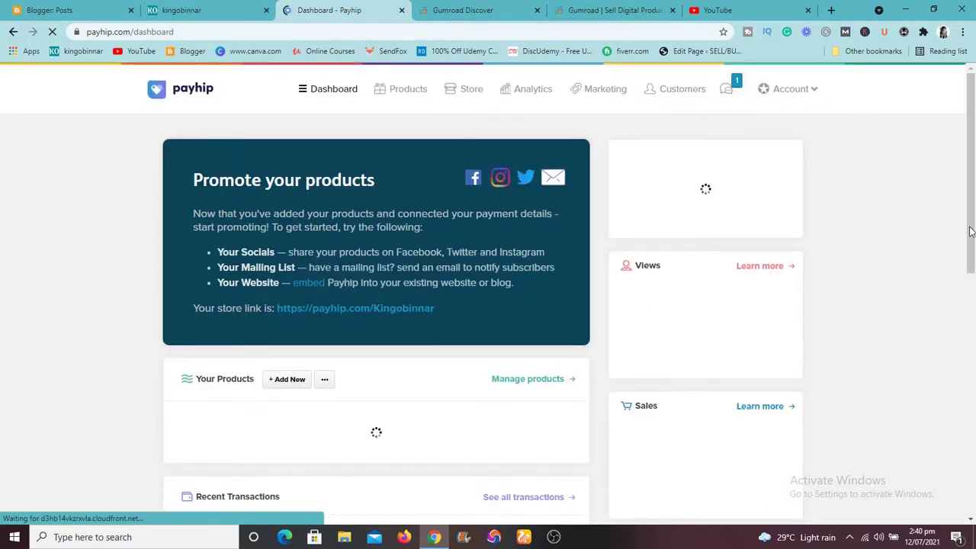
left_click_drag(970, 232, 972, 196)
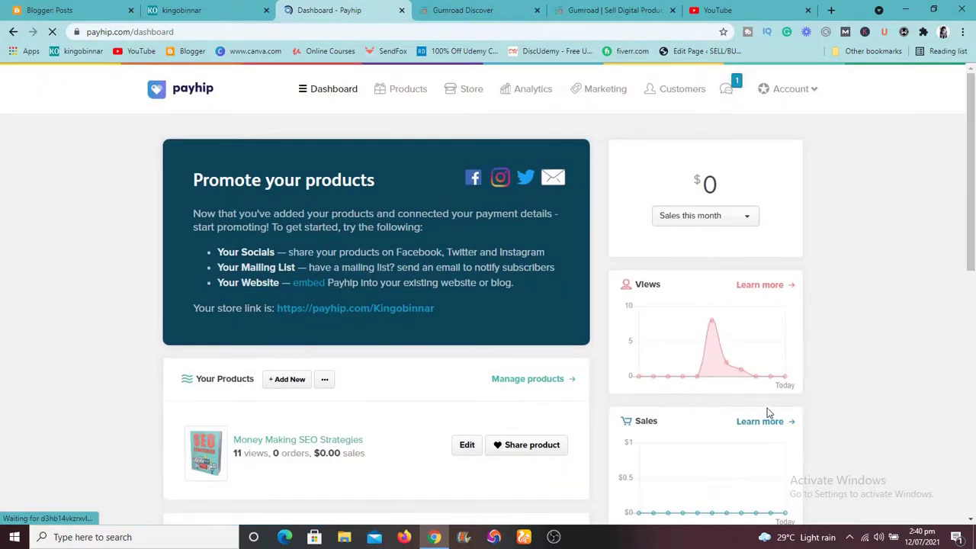
left_click_drag(975, 284, 963, 406)
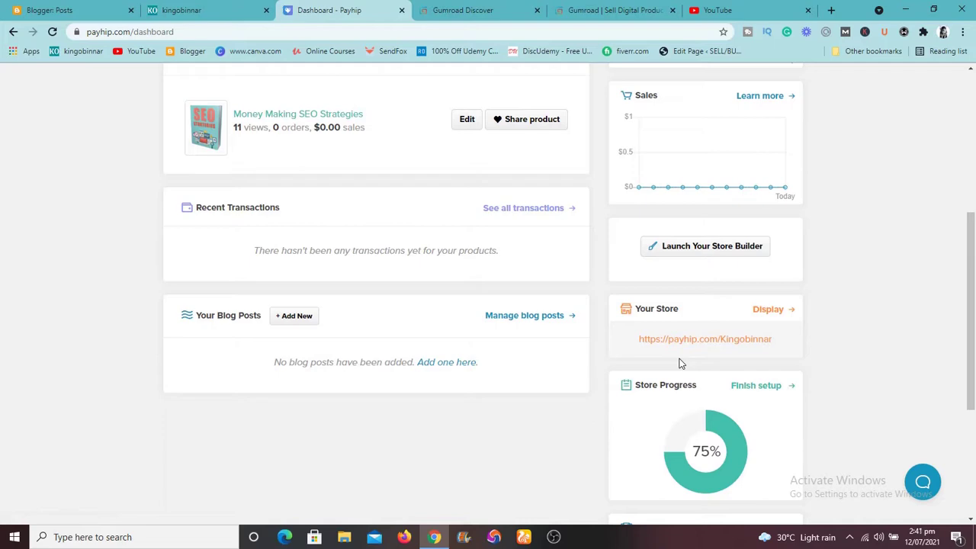
left_click_drag(972, 366, 973, 212)
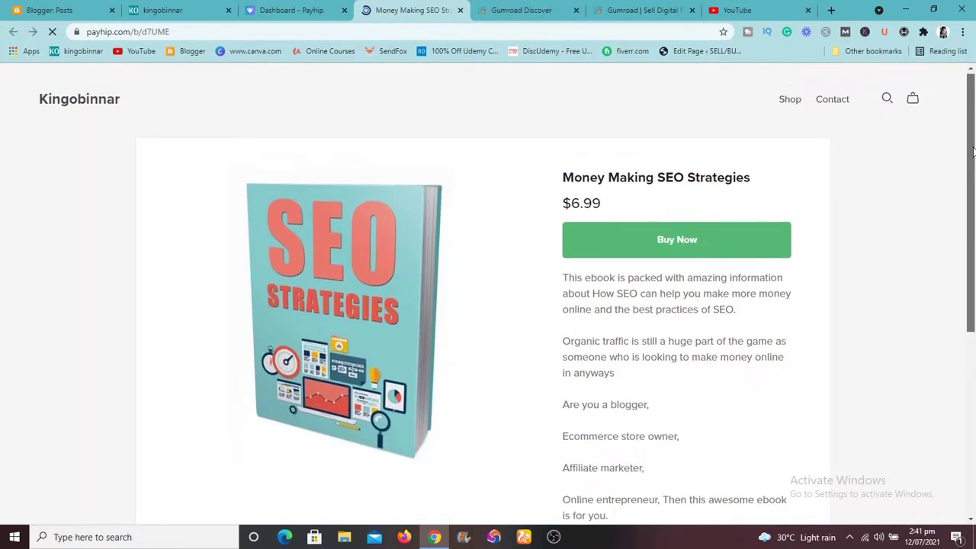
Scroll the Money Making SEO Strategies product page down to its two PDF files and back to the top.
left_click_drag(973, 151, 973, 164)
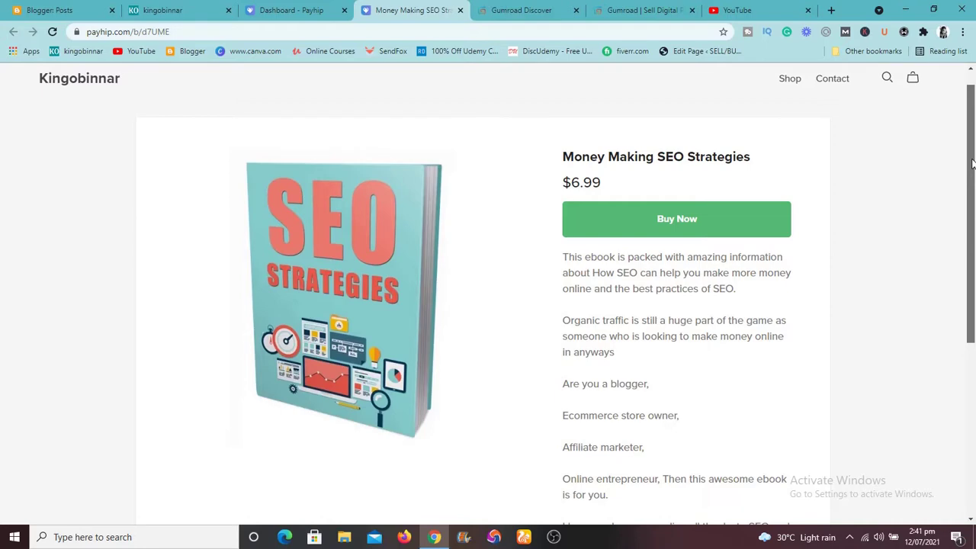
mouse_move(973, 163)
left_mouse_down()
mouse_move(965, 285)
mouse_move(970, 146)
left_mouse_up()
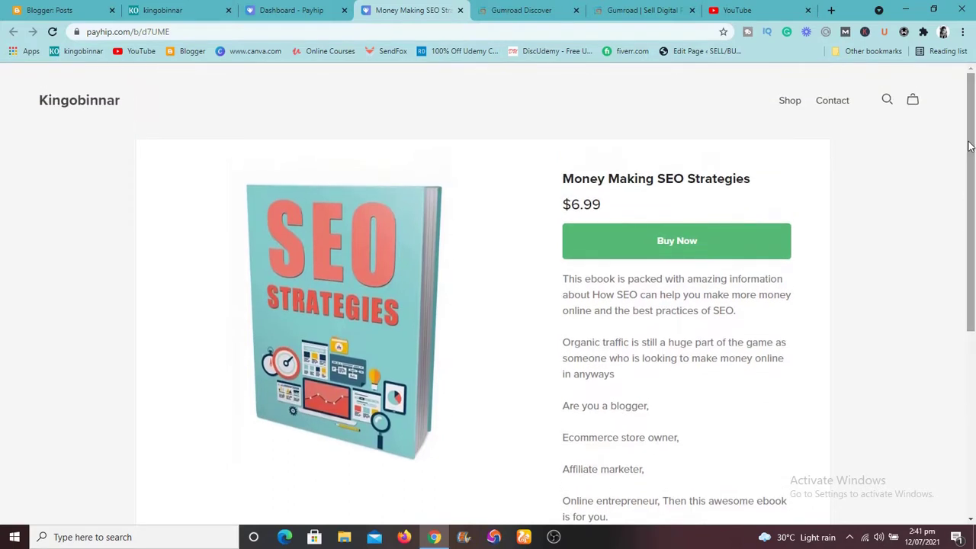
left_click_drag(970, 146, 965, 347)
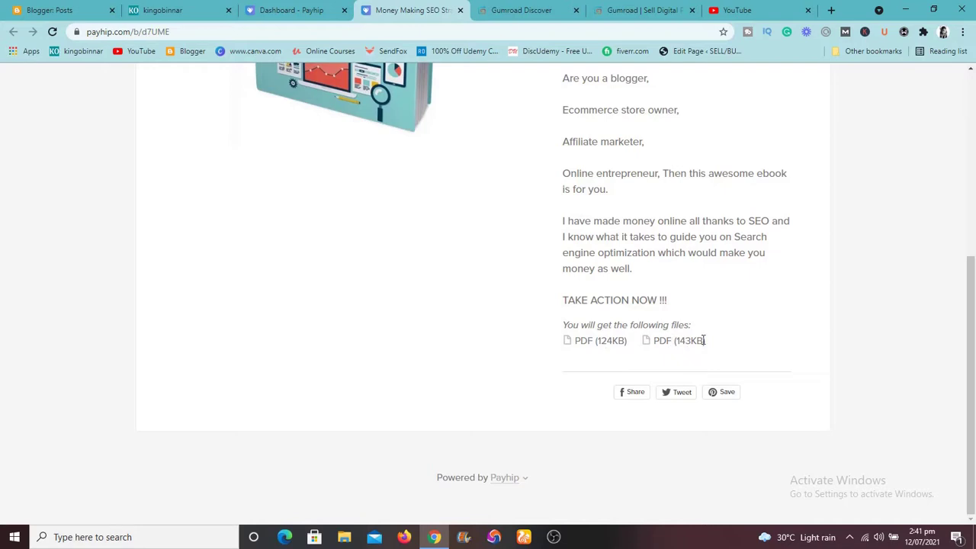
left_click_drag(970, 412, 975, 219)
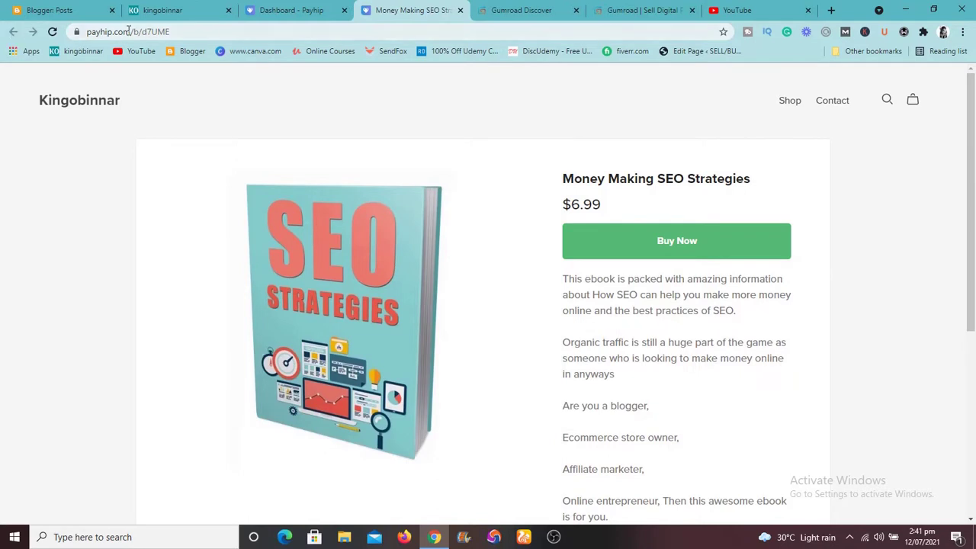
Open Payhip Analytics and scroll through the 30-day All Products views chart and country map.
left_click(291, 10)
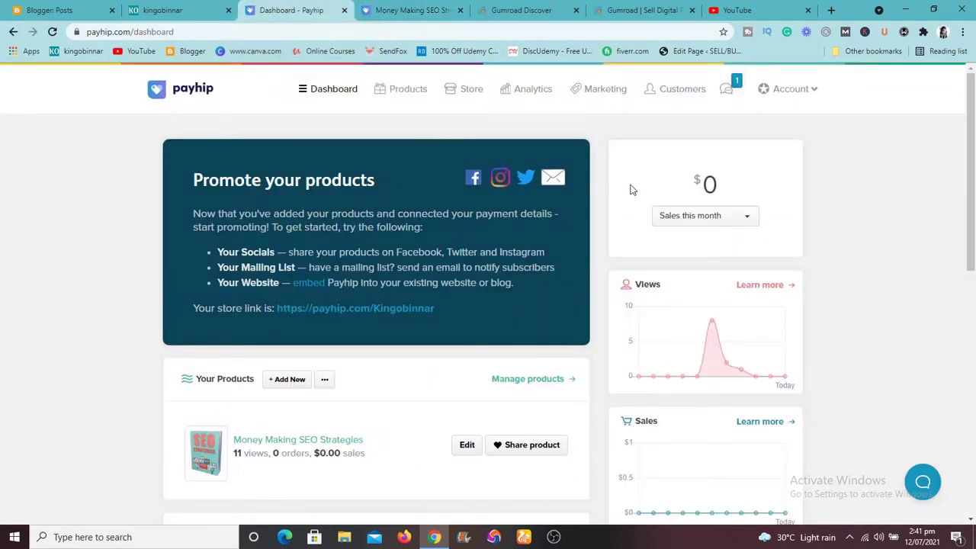
left_click(526, 92)
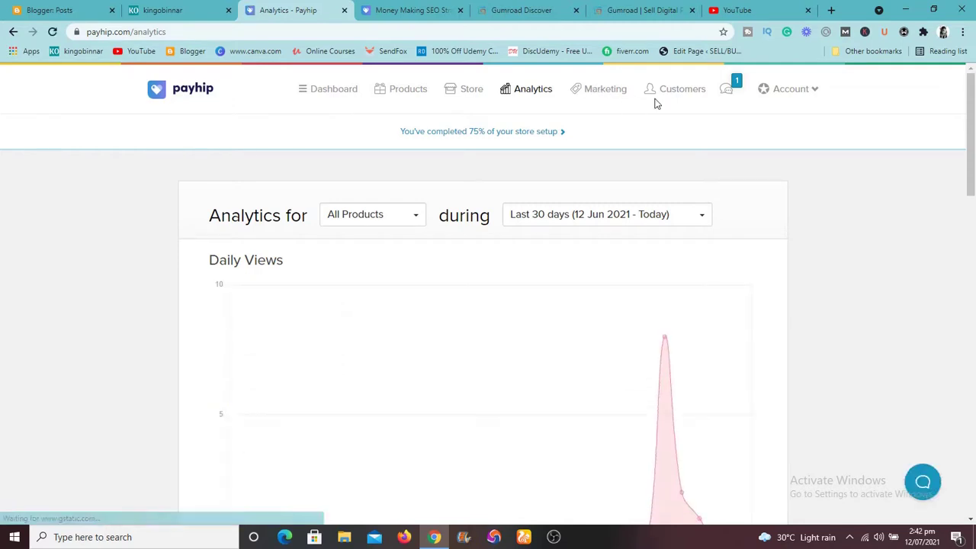
left_click_drag(973, 158, 973, 435)
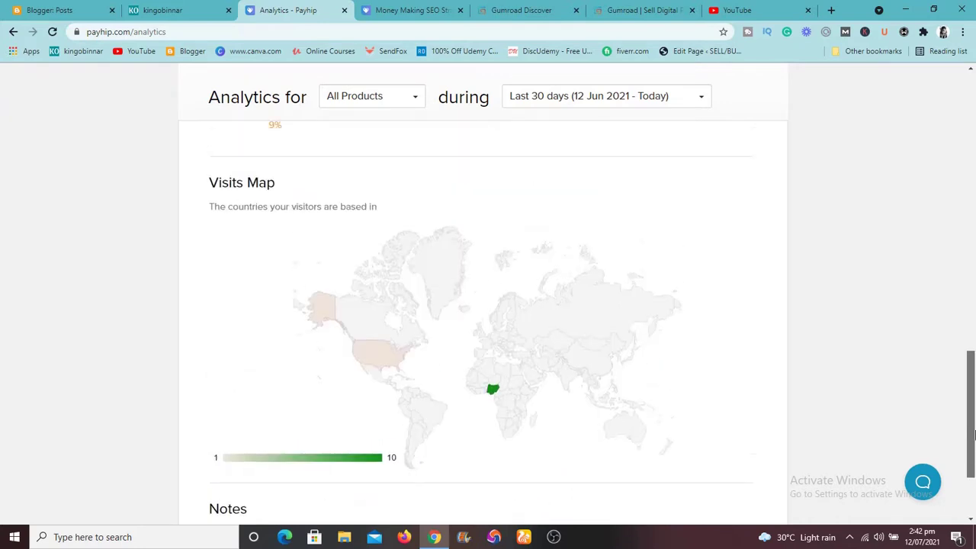
left_click_drag(973, 434, 973, 158)
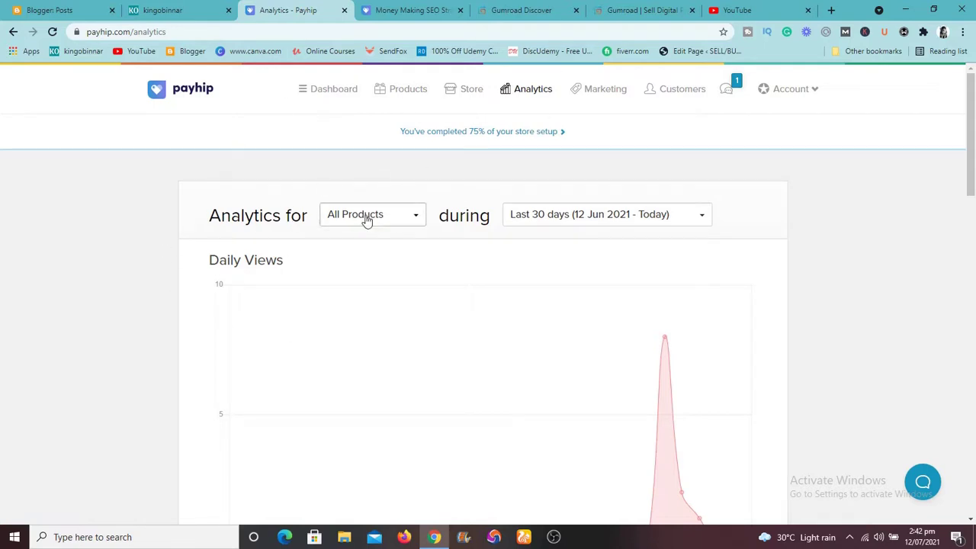
Glance at Gumroad's home page, then scroll Discover's best-selling categories like Animation and Books & Writing.
left_click(512, 10)
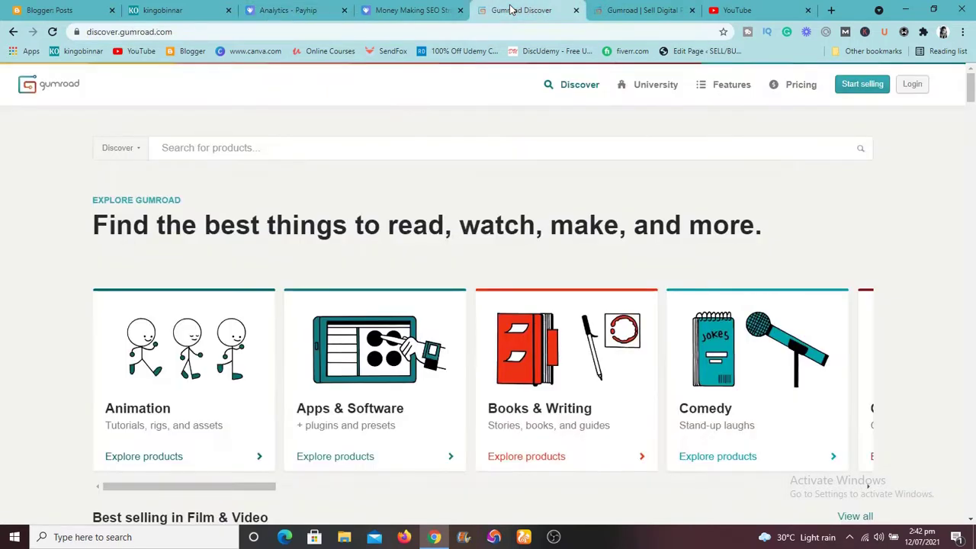
left_click(612, 16)
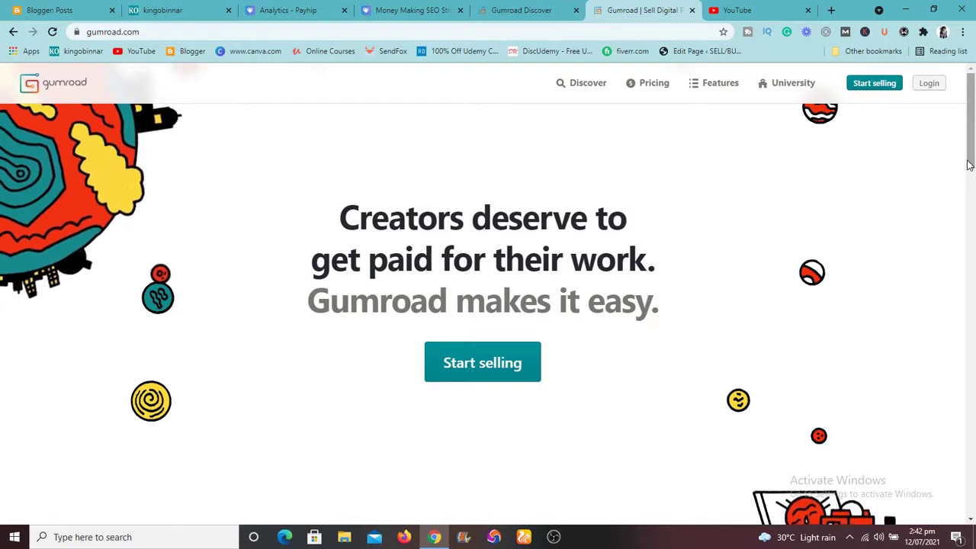
left_click_drag(968, 165, 974, 187)
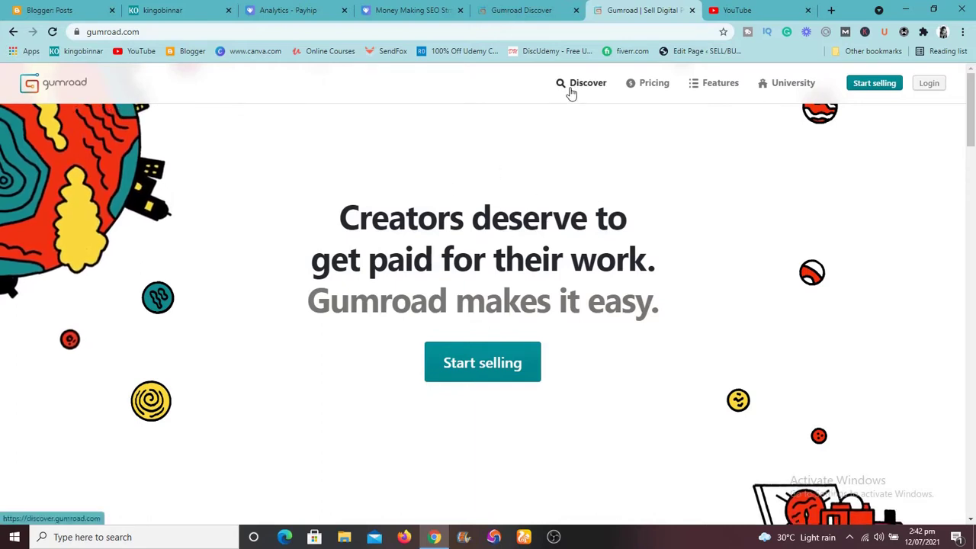
left_click(531, 9)
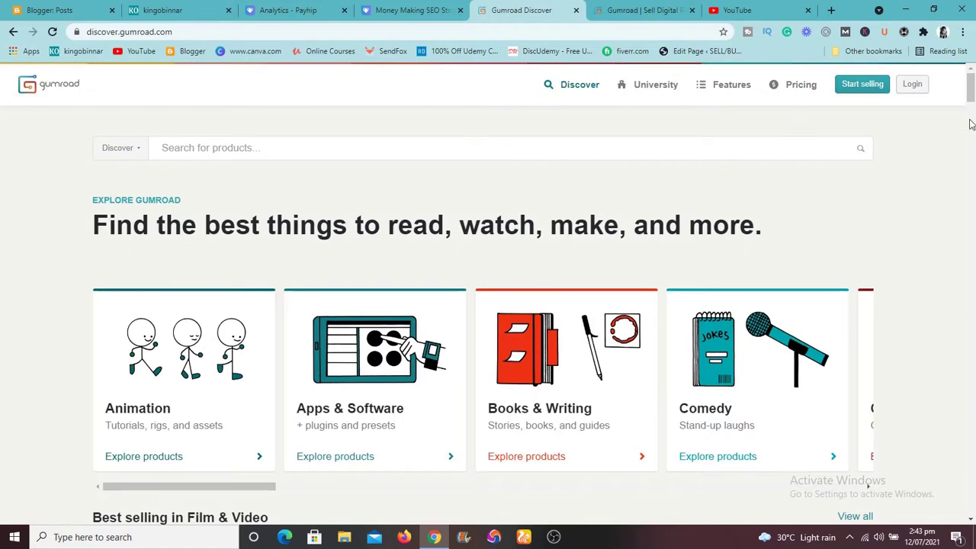
mouse_move(970, 86)
left_mouse_down()
mouse_move(971, 104)
mouse_move(971, 91)
left_mouse_up()
left_click_drag(970, 92, 970, 208)
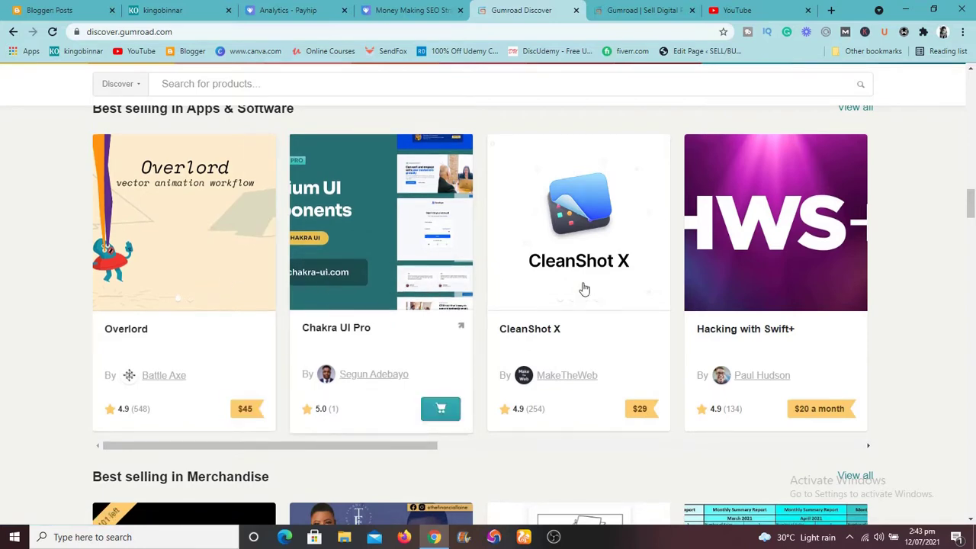
scroll(971, 212, "down", 1)
left_click_drag(971, 206, 973, 67)
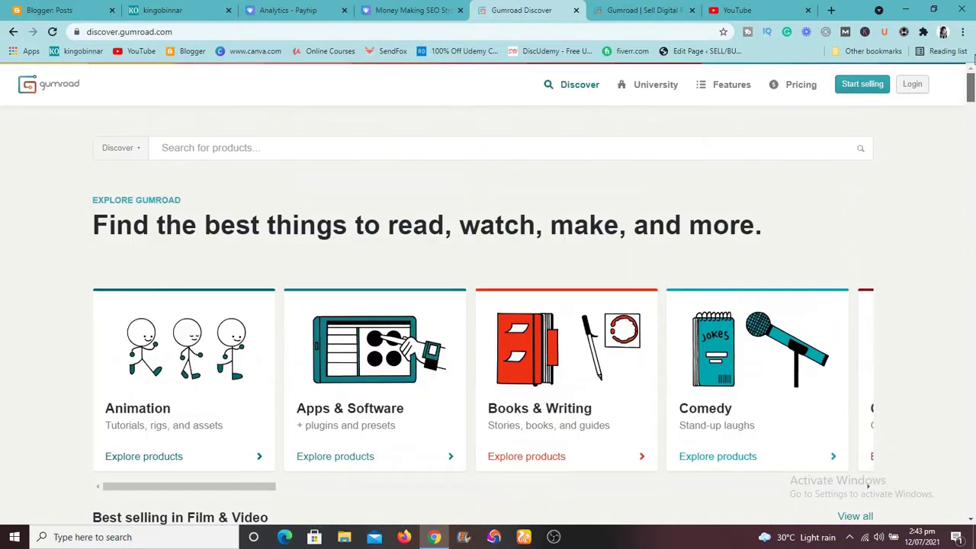
Open Gumroad's Pricing page and scroll through the $0/mo Creator and $10/mo Pro plan cards.
left_click(801, 89)
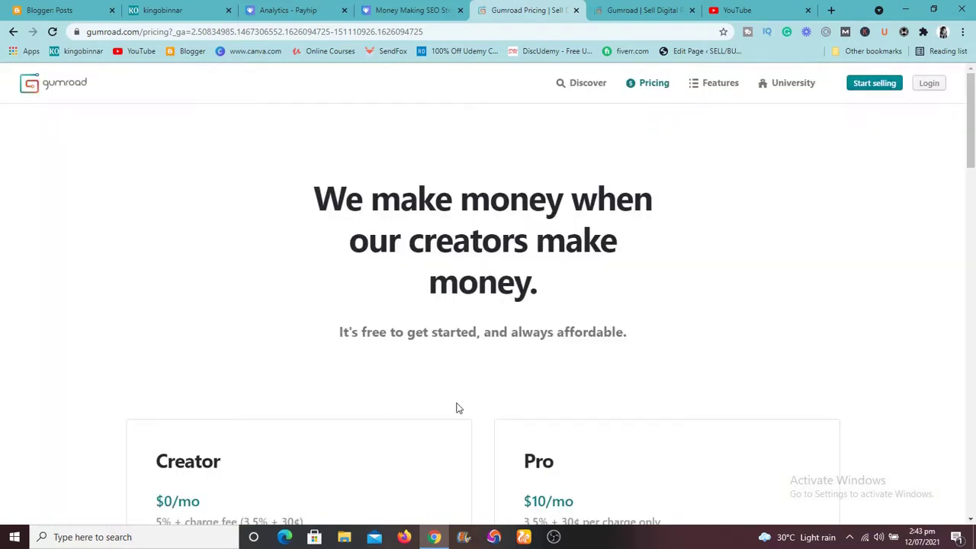
scroll(972, 154, "down", 1)
left_click_drag(972, 153, 969, 205)
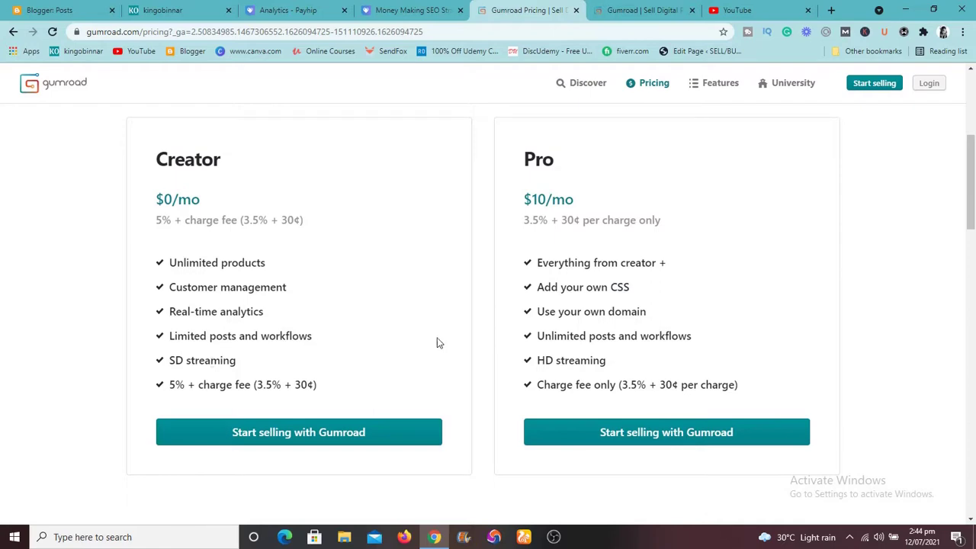
left_click_drag(972, 216, 973, 25)
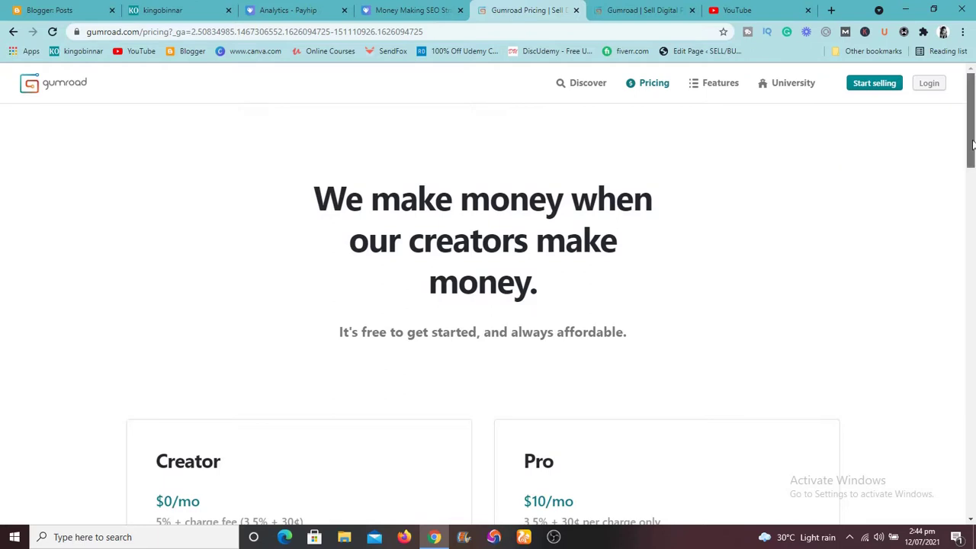
left_click_drag(971, 145, 971, 253)
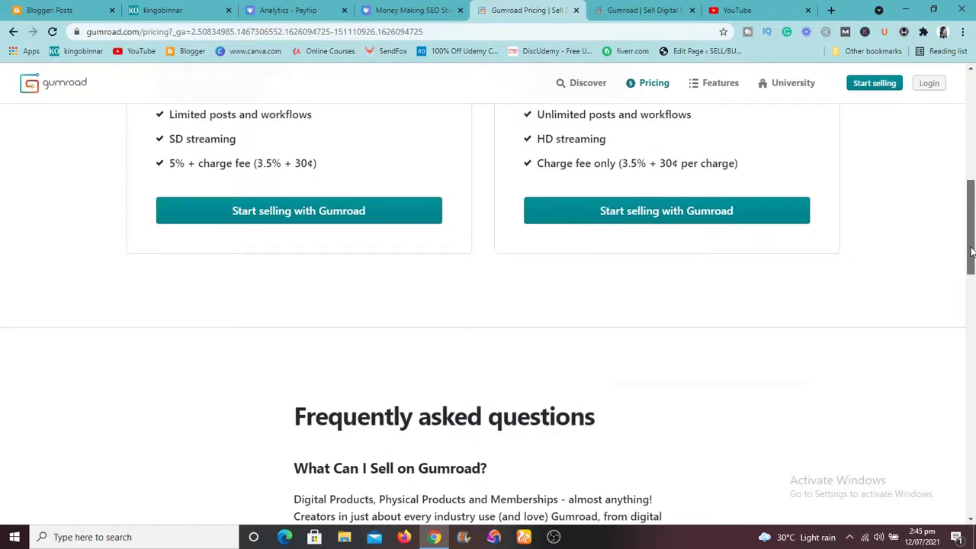
left_click_drag(971, 252, 972, 279)
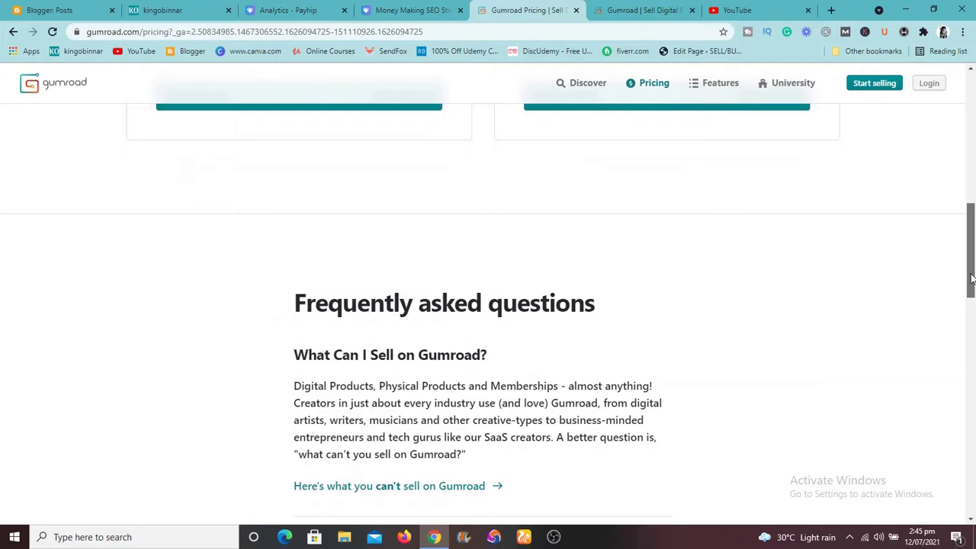
left_click_drag(972, 279, 971, 76)
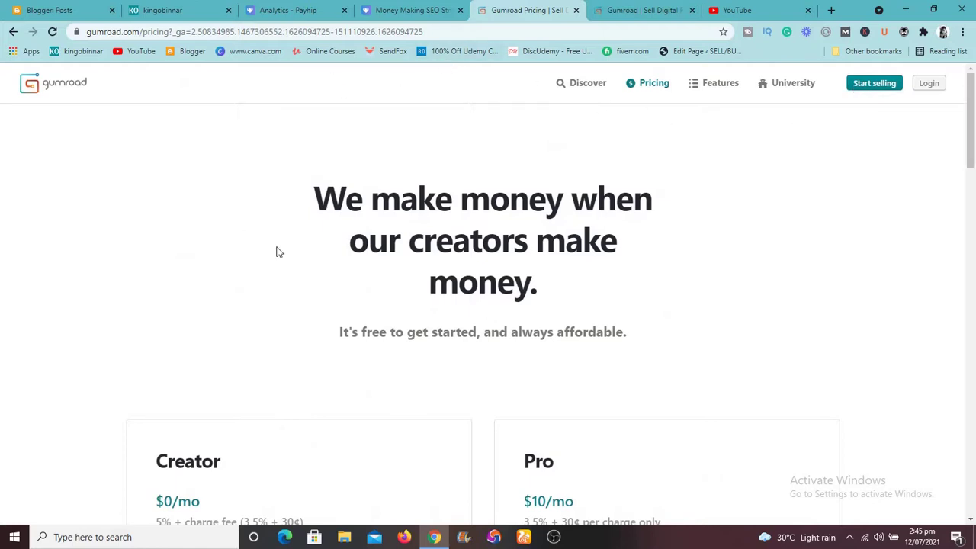
Detach the Payhip Analytics tab into its own window and open the seller dashboard via the logo.
left_click(280, 13)
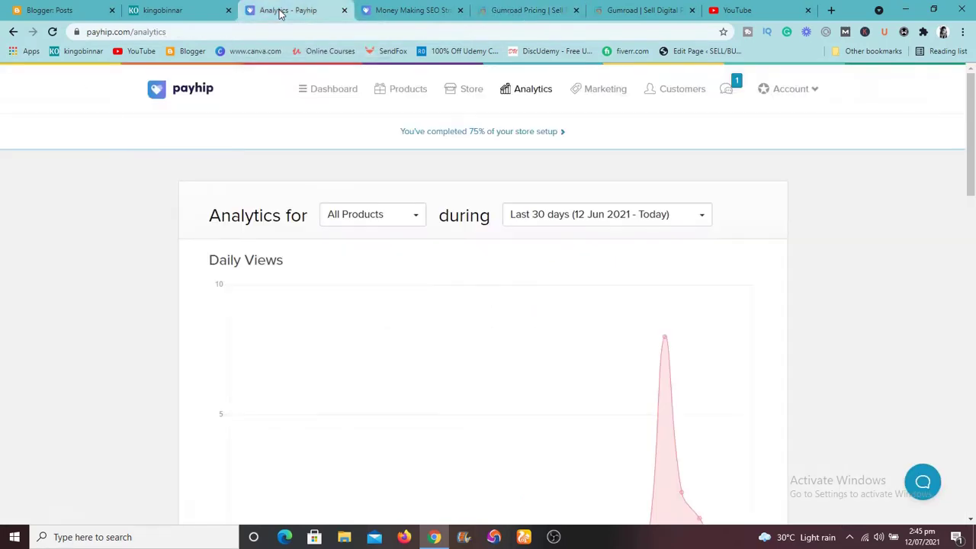
left_click(393, 10)
left_click_drag(308, 11, 178, 94)
left_click(204, 90)
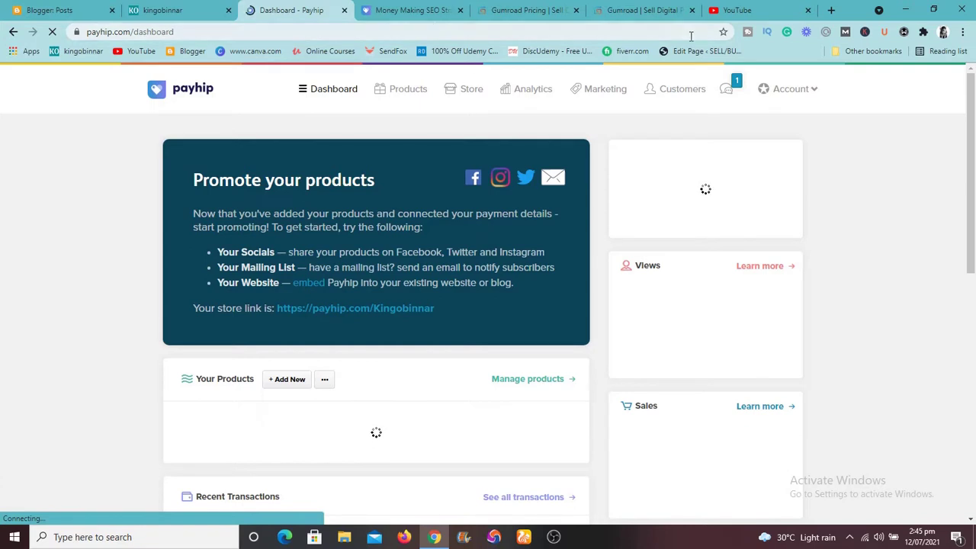
In a new incognito window, load payhip.com and open its Pricing page.
left_click(962, 33)
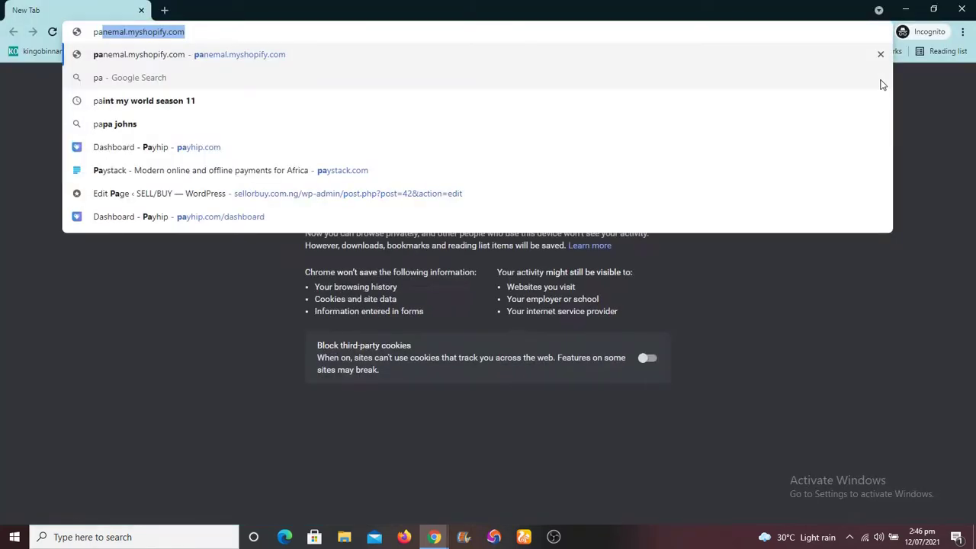
type("yhip")
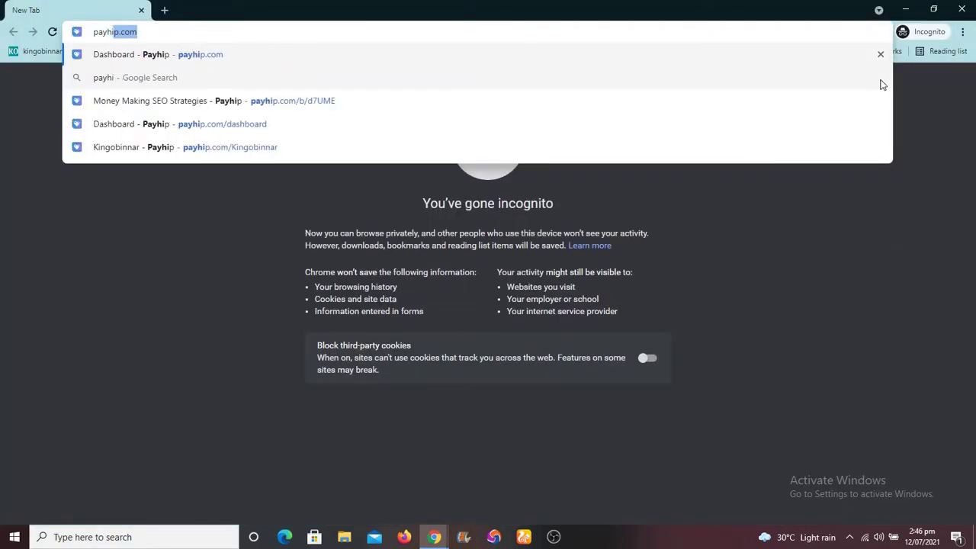
key("Return")
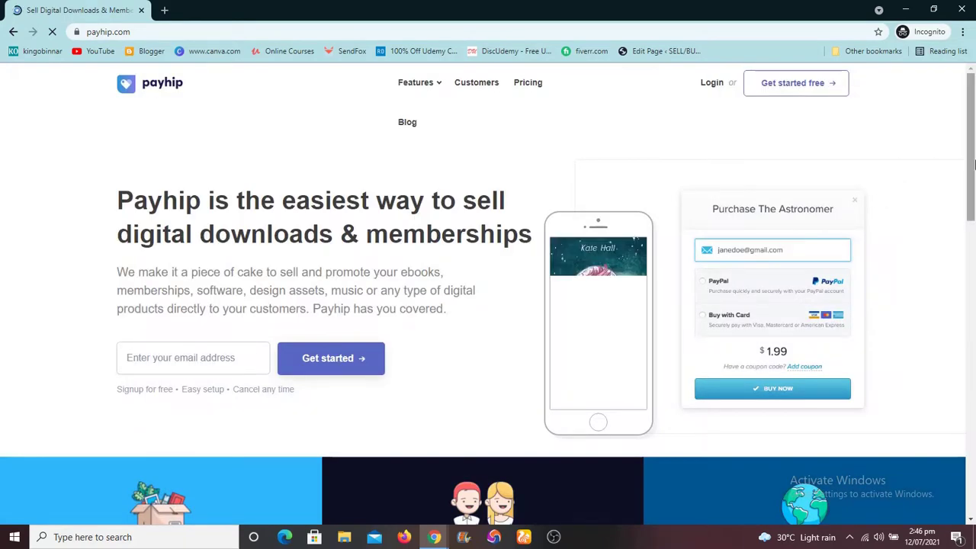
scroll(972, 172, "down", 1)
left_click_drag(972, 172, 972, 462)
scroll(972, 304, "up", 10)
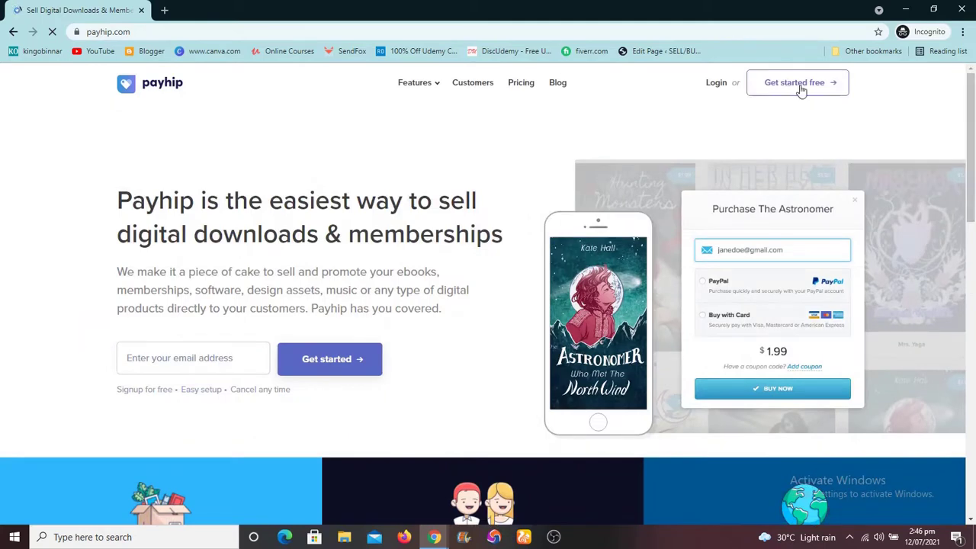
left_click(517, 86)
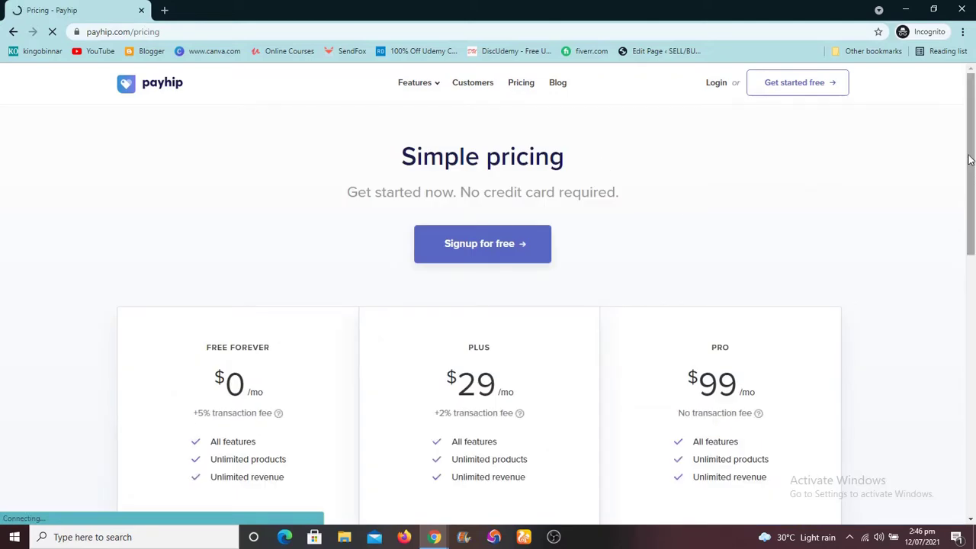
Scroll through the plans' transaction fees: 5% Free Forever, 2% Plus, none on Pro.
scroll(969, 191, "down", 2)
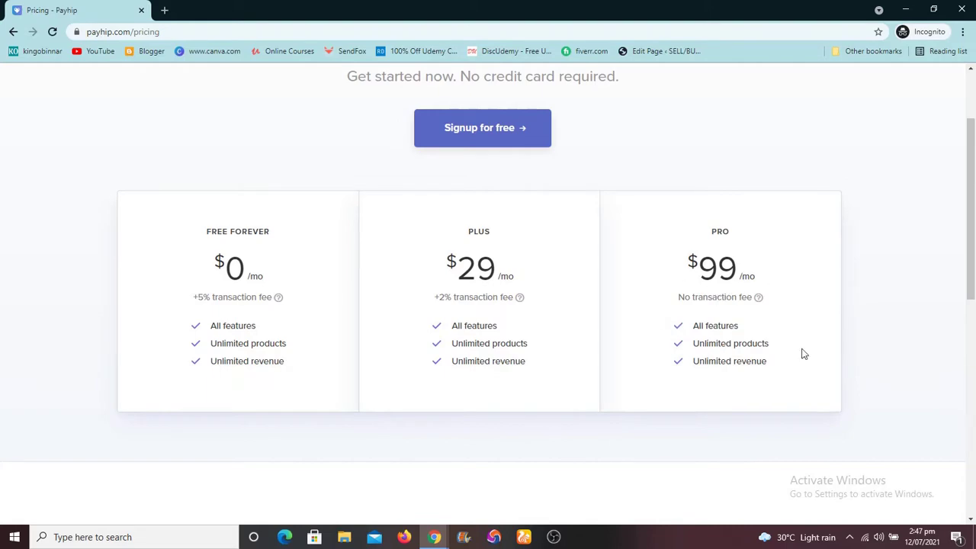
left_click_drag(972, 283, 973, 183)
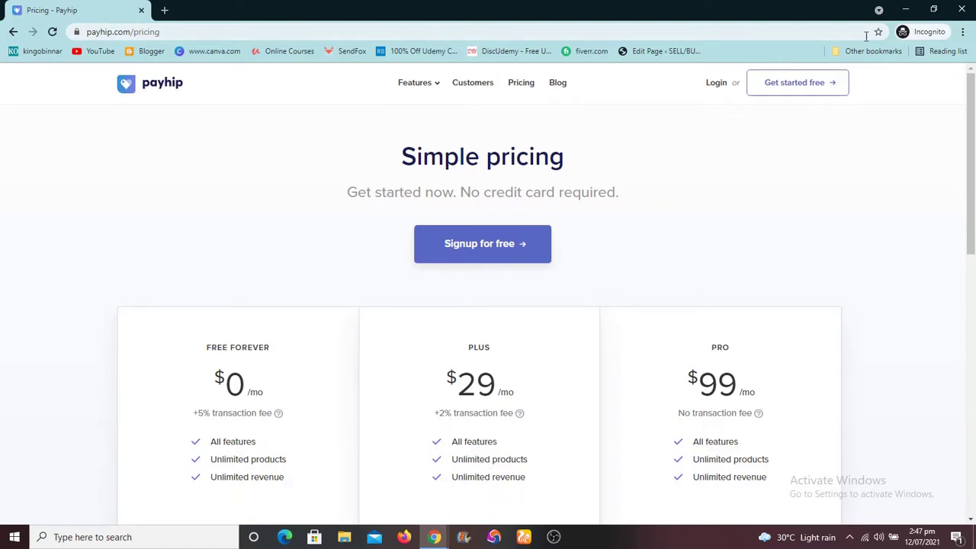
Close the private window and open your own YouTube channel page, showing 586 subscribers.
left_click(964, 9)
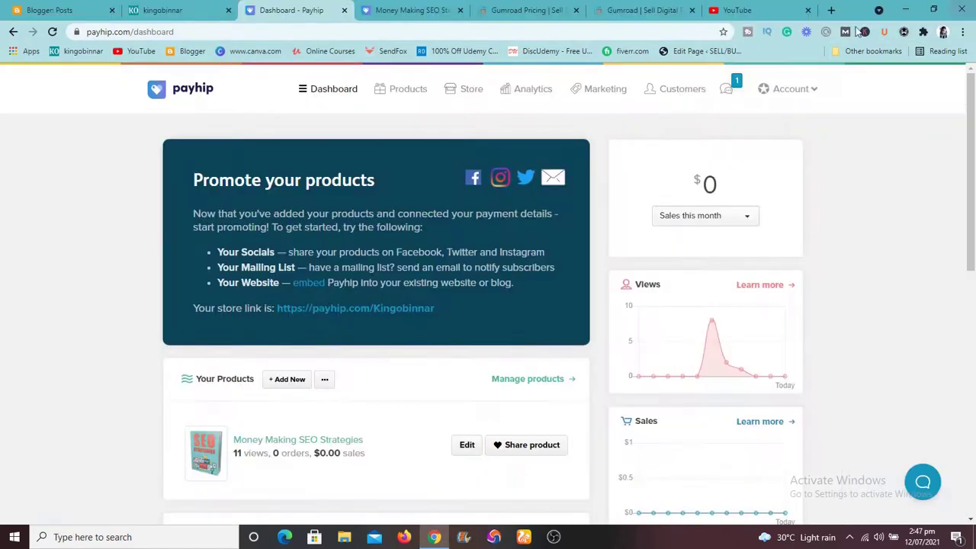
mouse_move(971, 236)
left_mouse_down()
mouse_move(972, 438)
mouse_move(972, 241)
left_mouse_up()
left_click(734, 11)
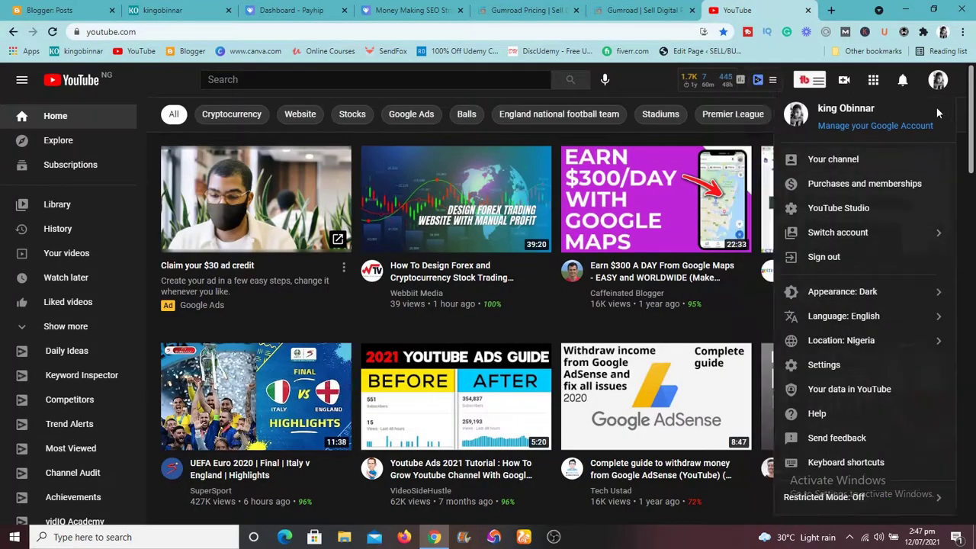
left_click(853, 159)
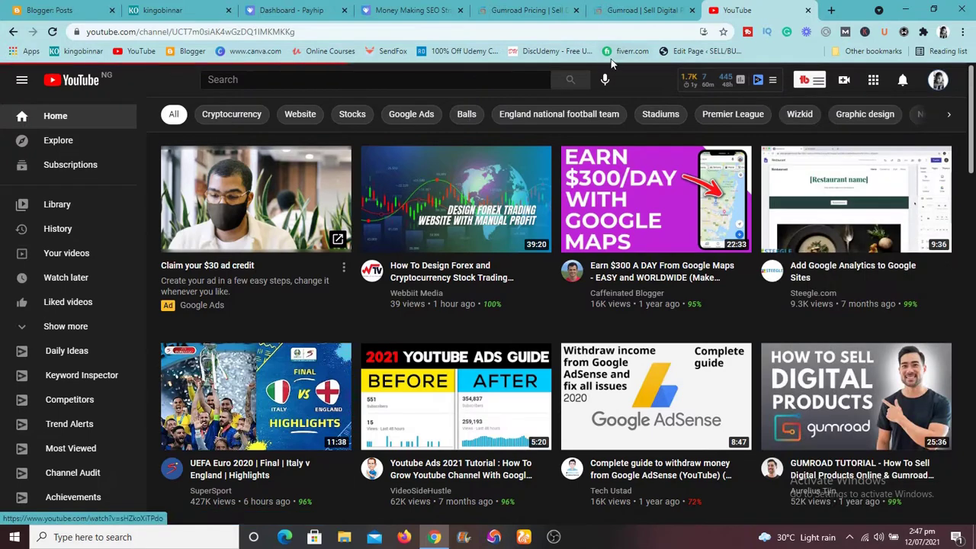
Glance at the Gumroad home and pricing tabs, then return to the YouTube channel.
left_click(604, 8)
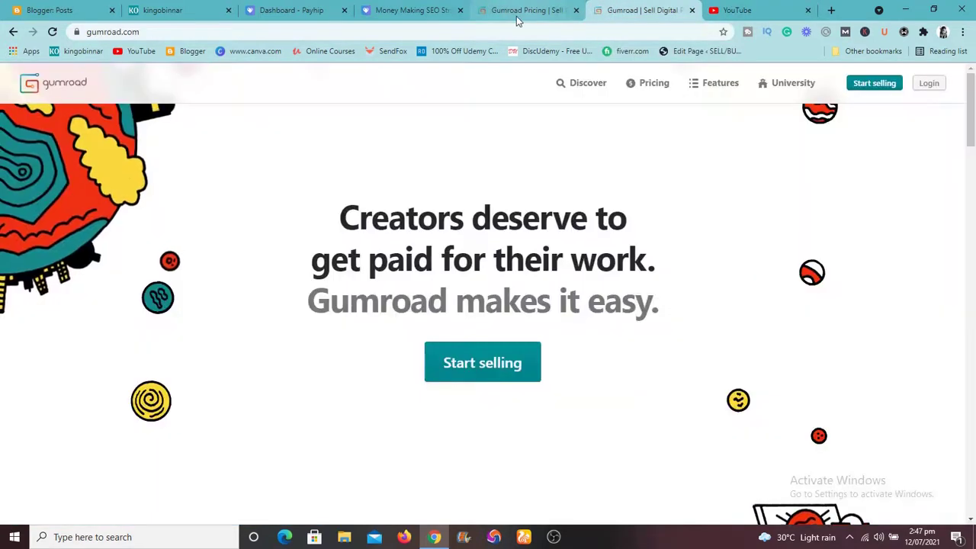
left_click(513, 10)
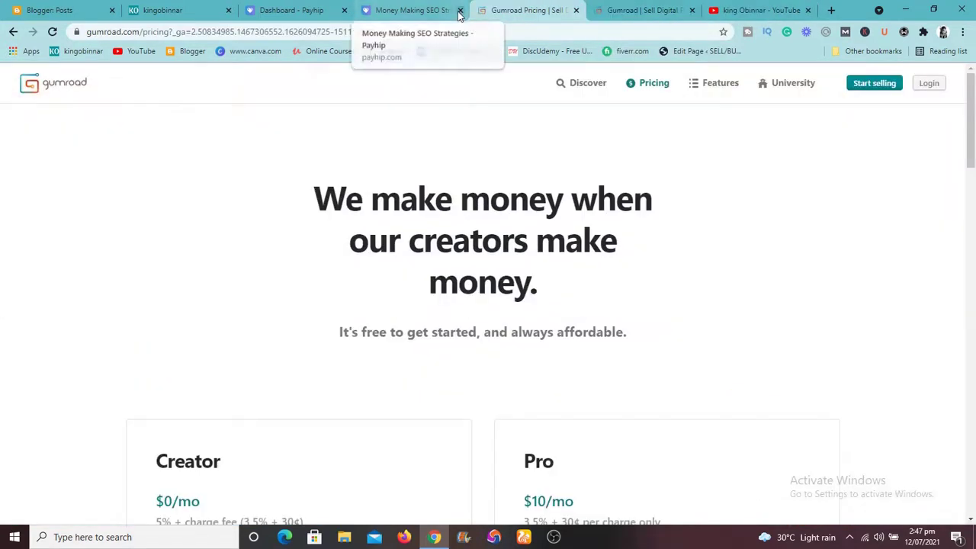
left_click(766, 10)
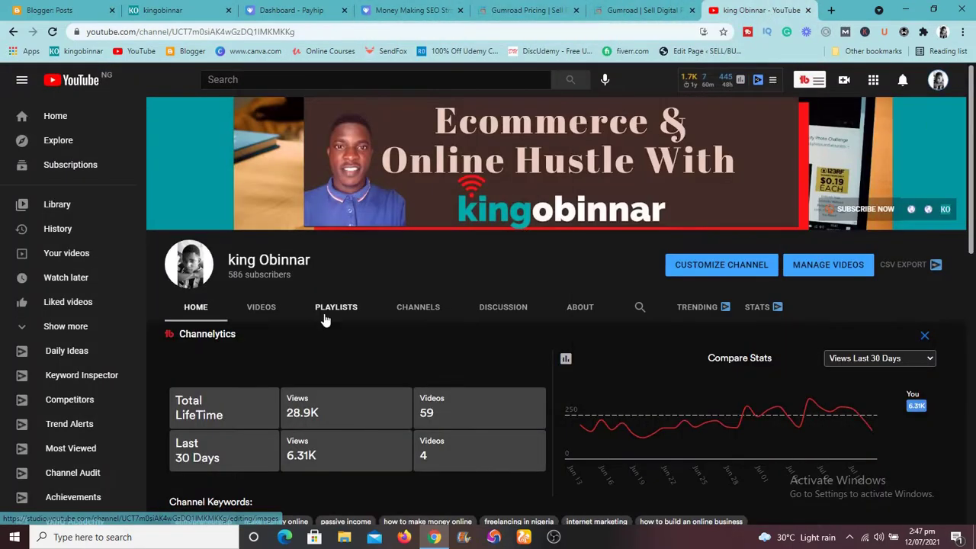
Scroll through the channel's uploads under VIDEOS, then go back to the Payhip dashboard tab.
left_click(276, 311)
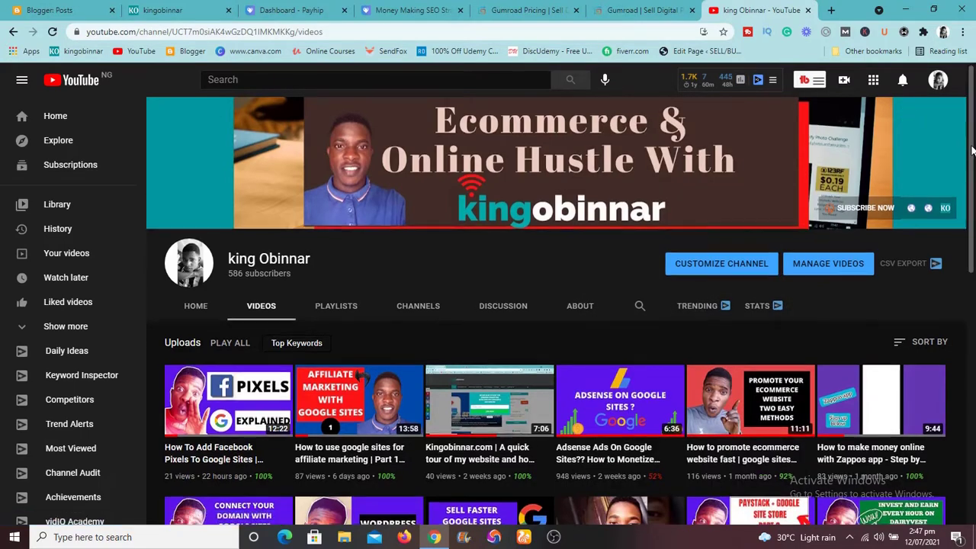
left_click_drag(971, 147, 973, 310)
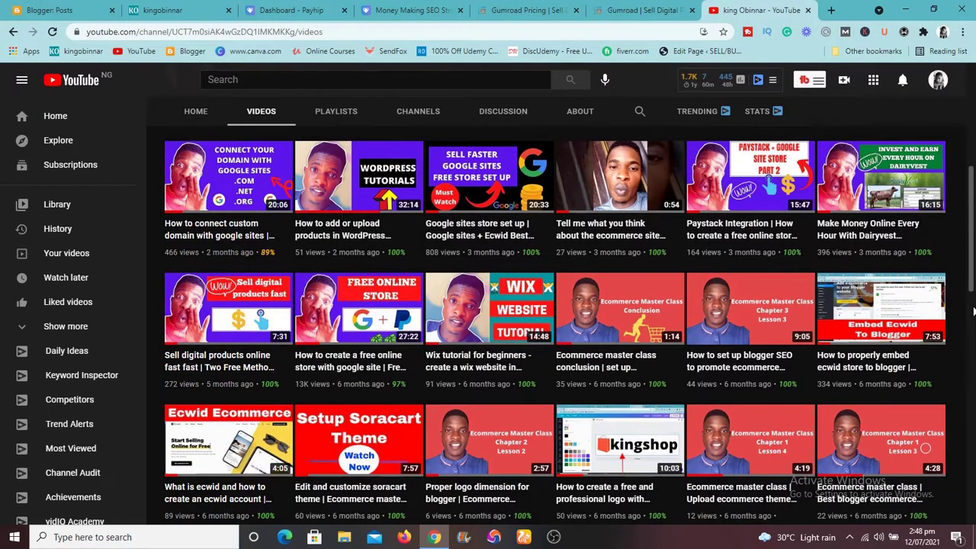
scroll(973, 310, "up", 5)
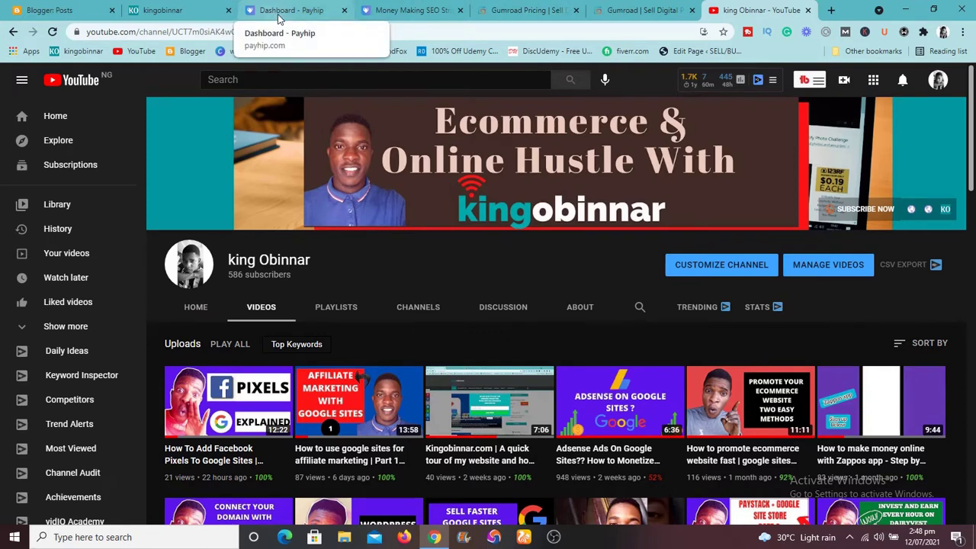
left_click(281, 10)
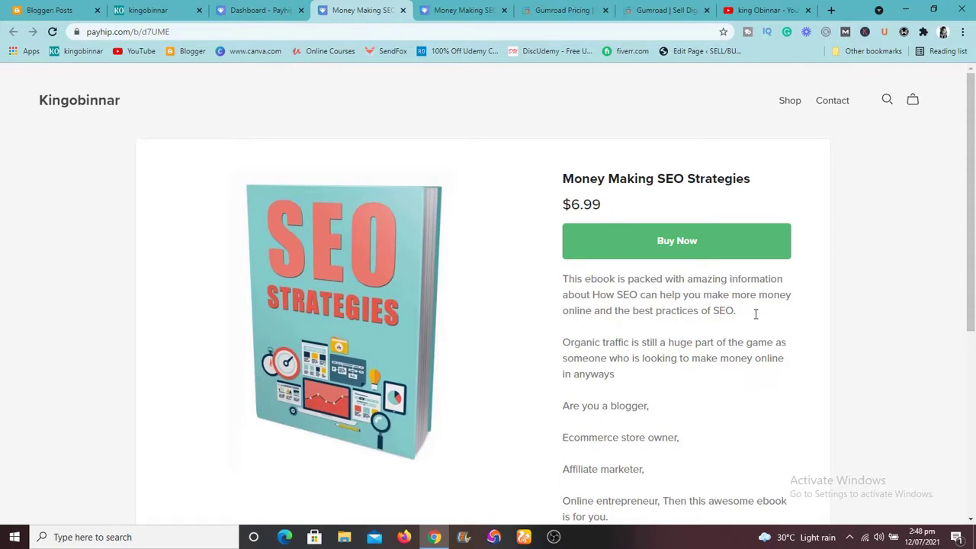
Bring up the screen recorder's controls from the hidden system tray icons.
left_click(849, 537)
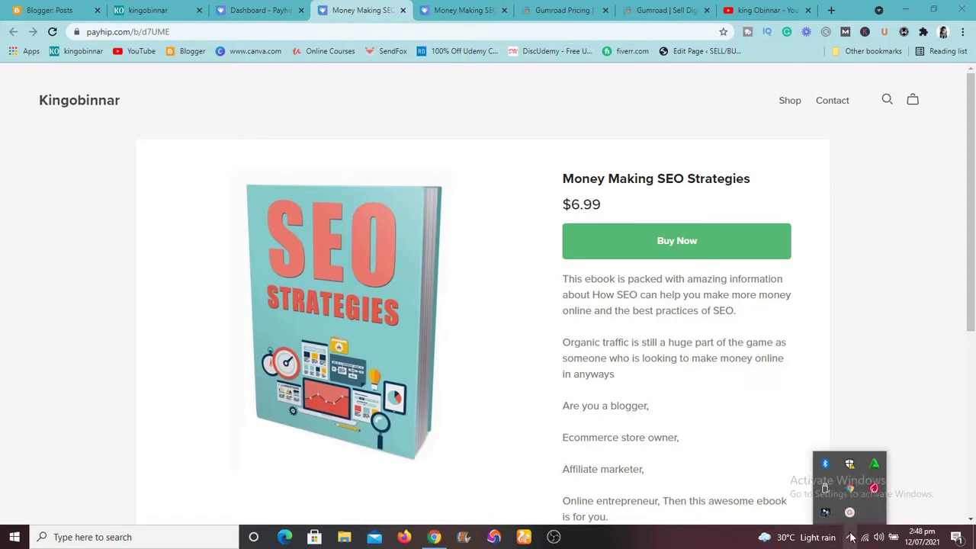
left_click(855, 520)
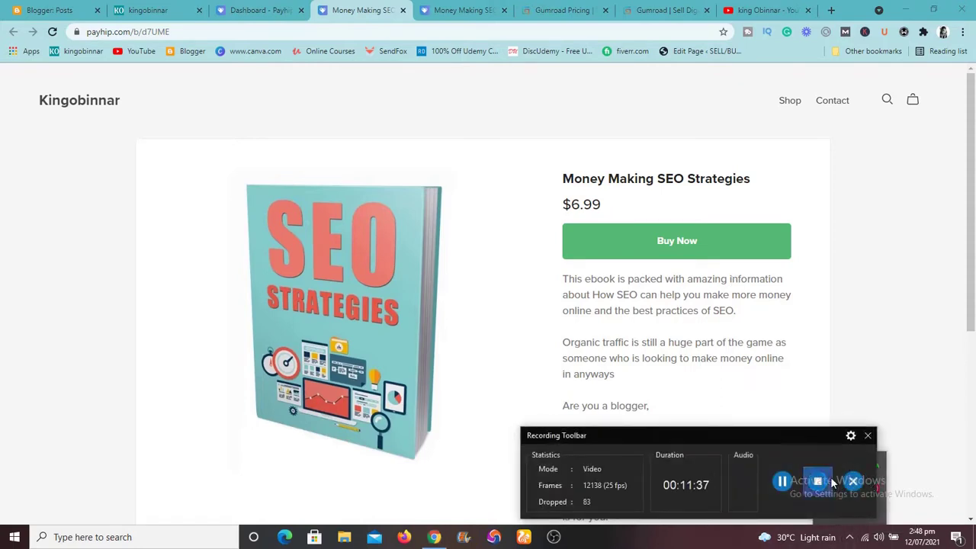